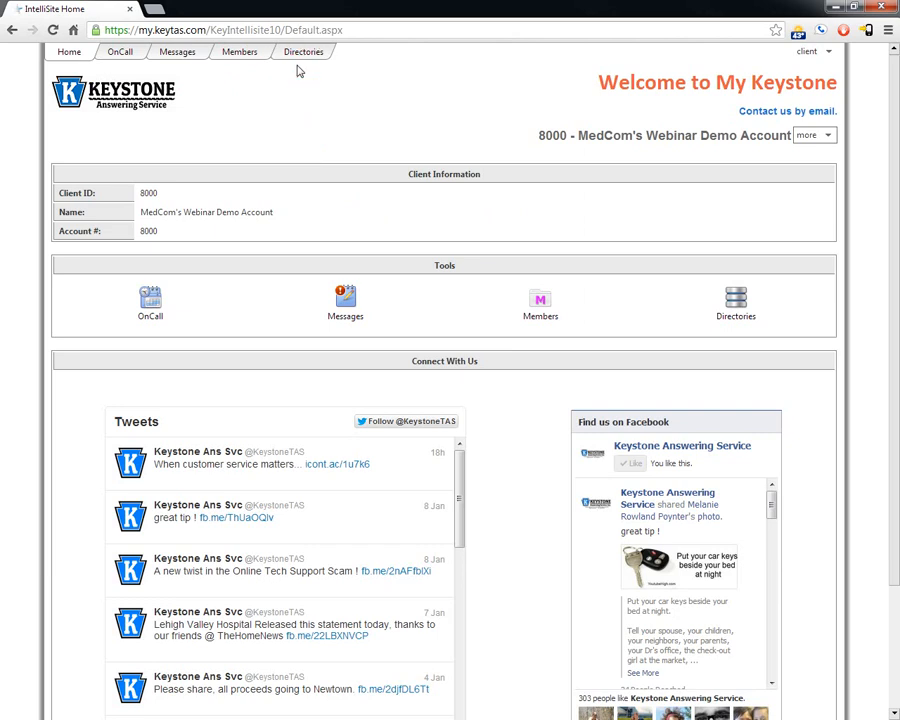
left_click(829, 54)
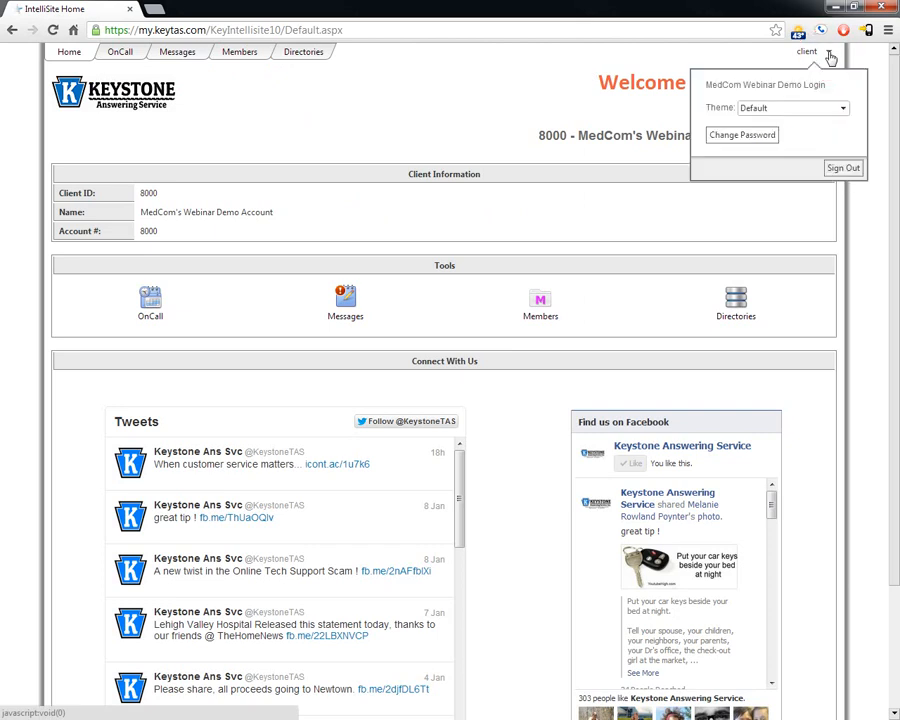
left_click(843, 113)
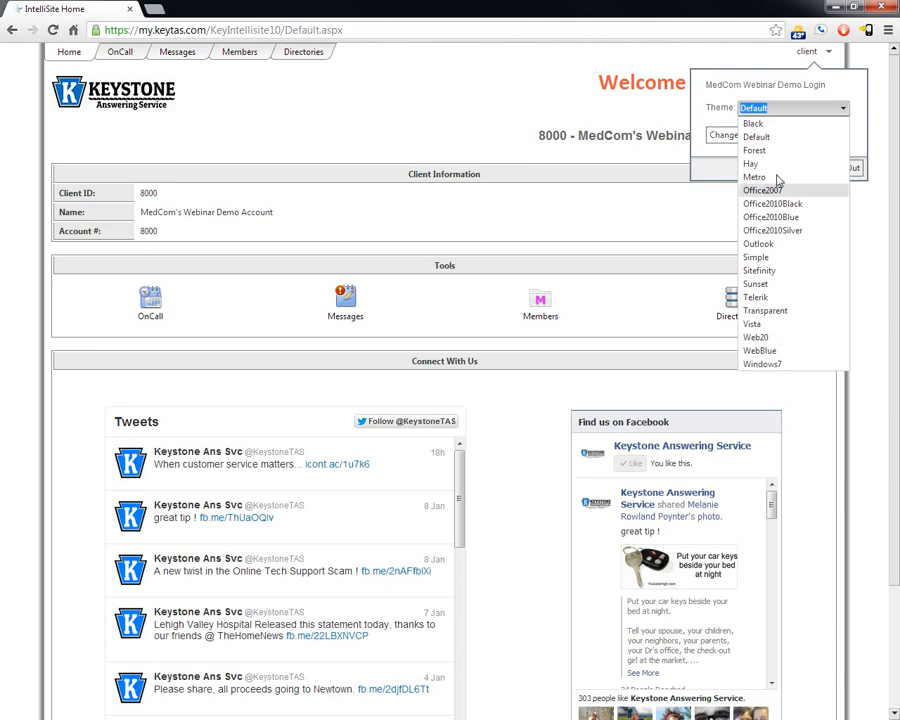
left_click(760, 124)
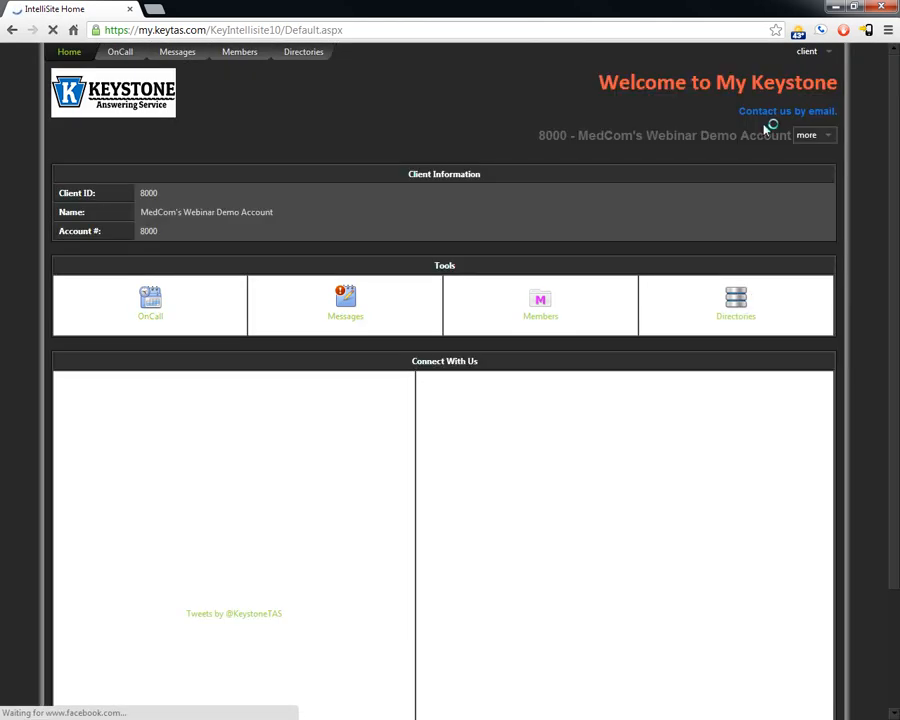
left_click(830, 55)
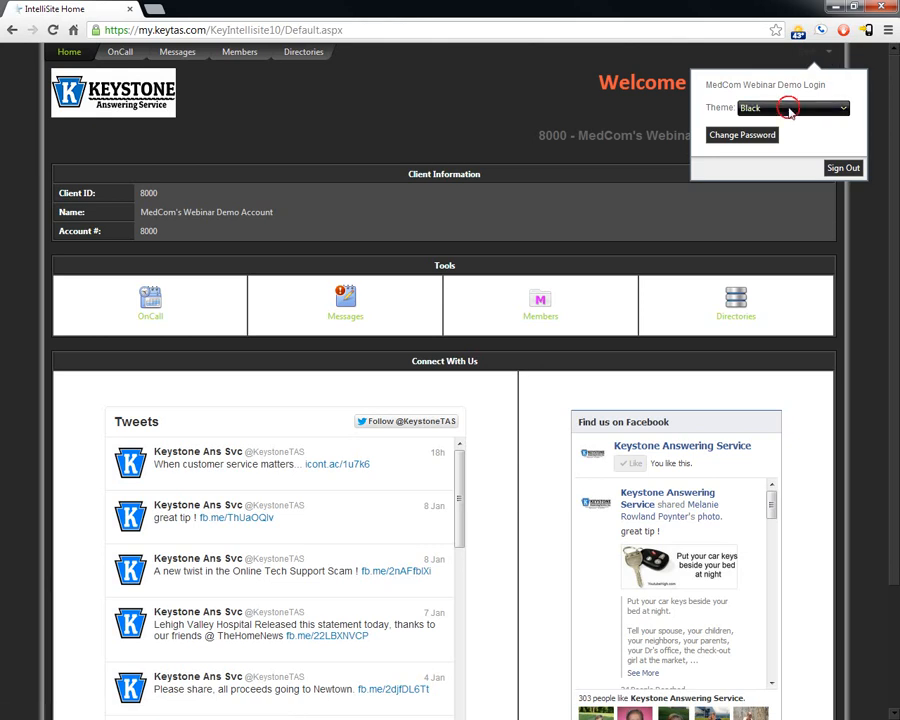
left_click(790, 108)
left_click(770, 136)
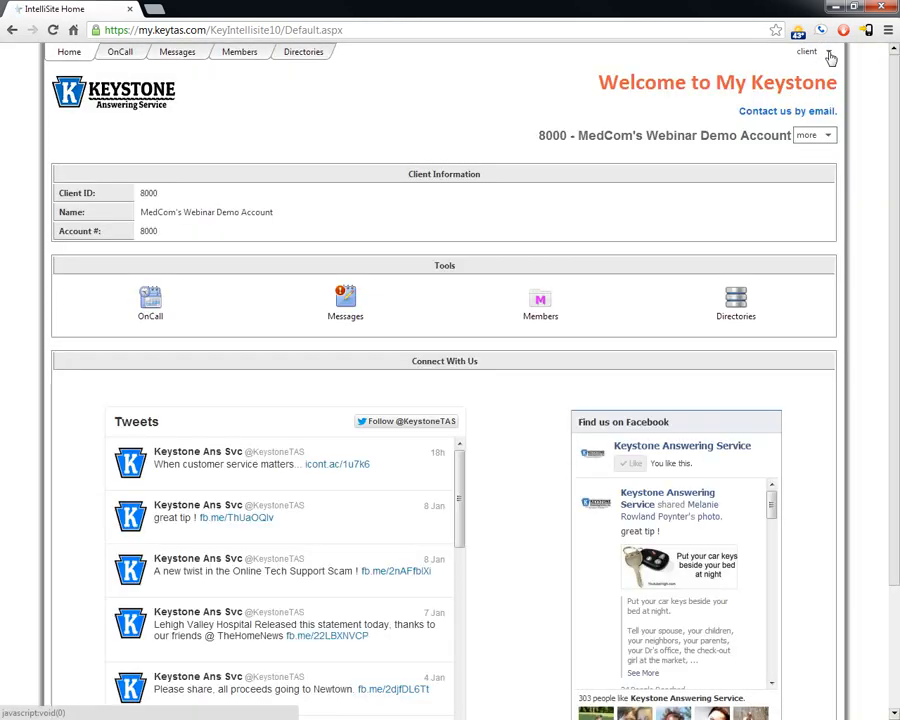
left_click(830, 55)
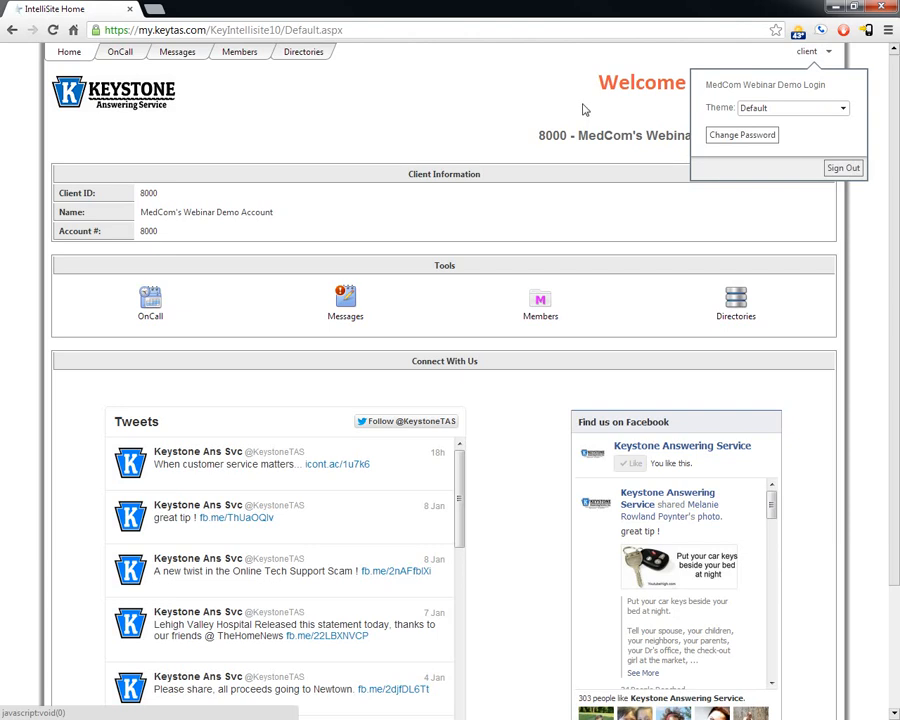
left_click(508, 100)
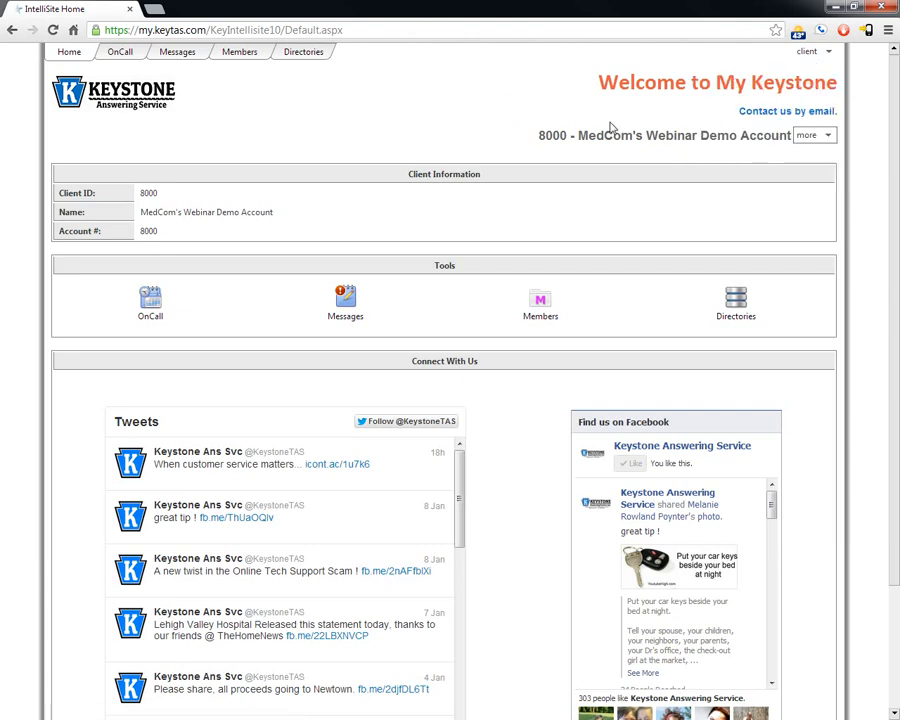
left_click(810, 135)
left_click(857, 140)
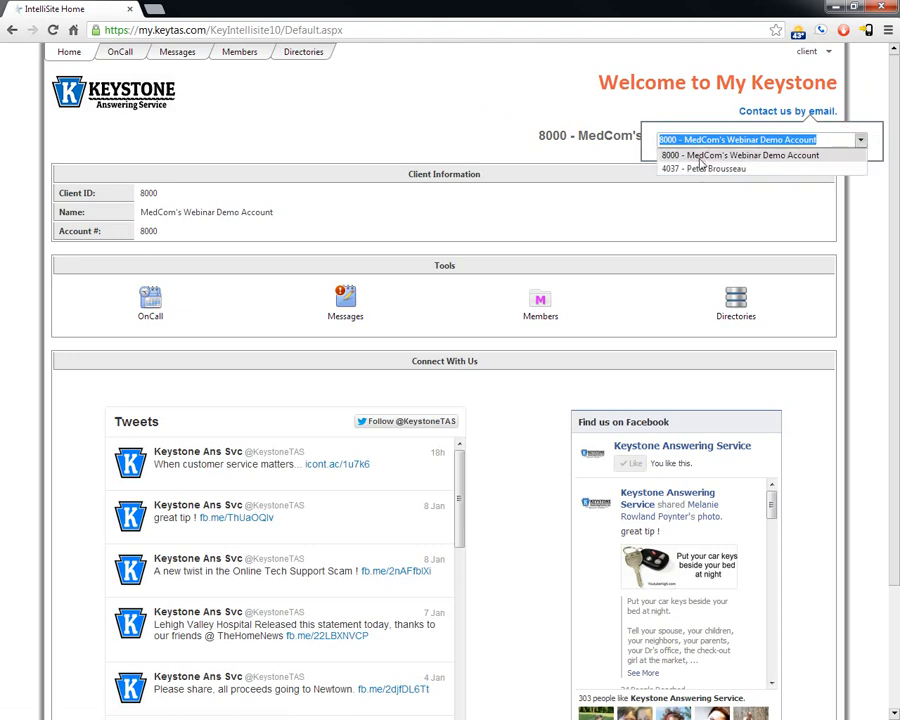
left_click(452, 148)
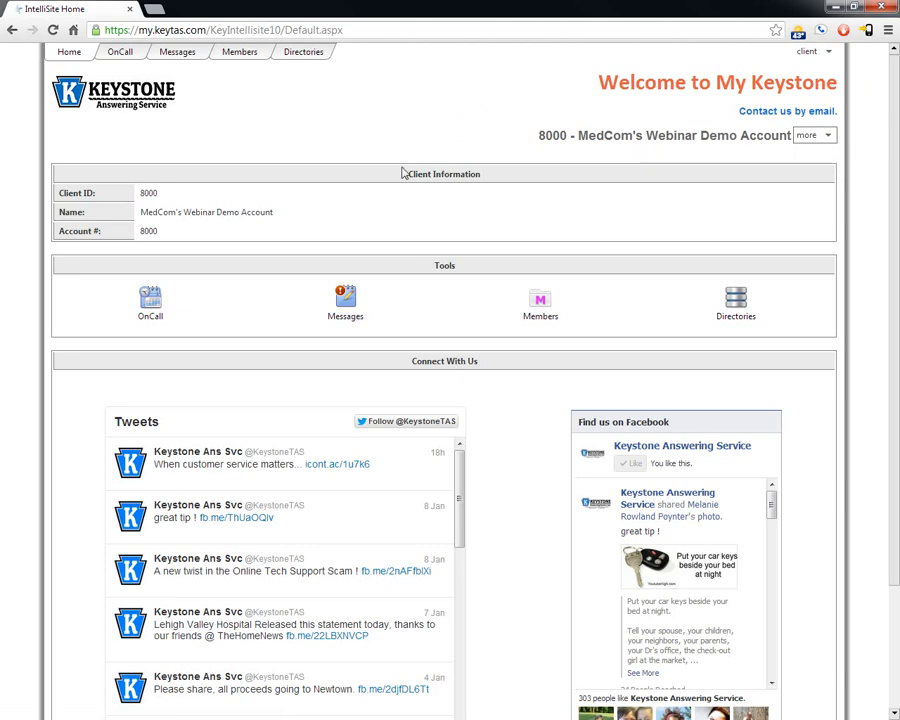
left_click(167, 231)
left_click(456, 264)
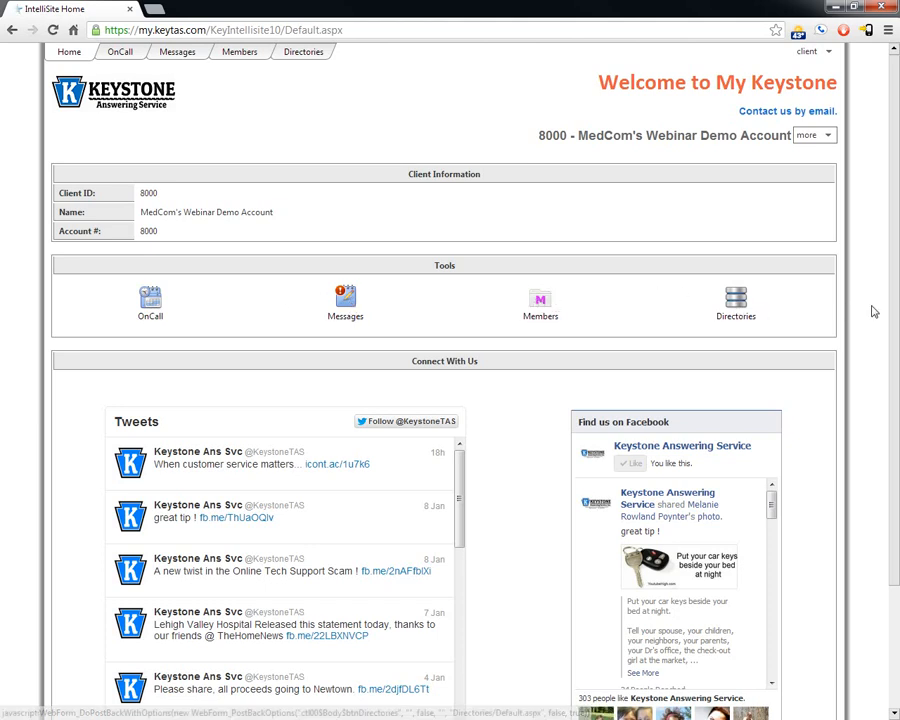
scroll(862, 314, "down", 3)
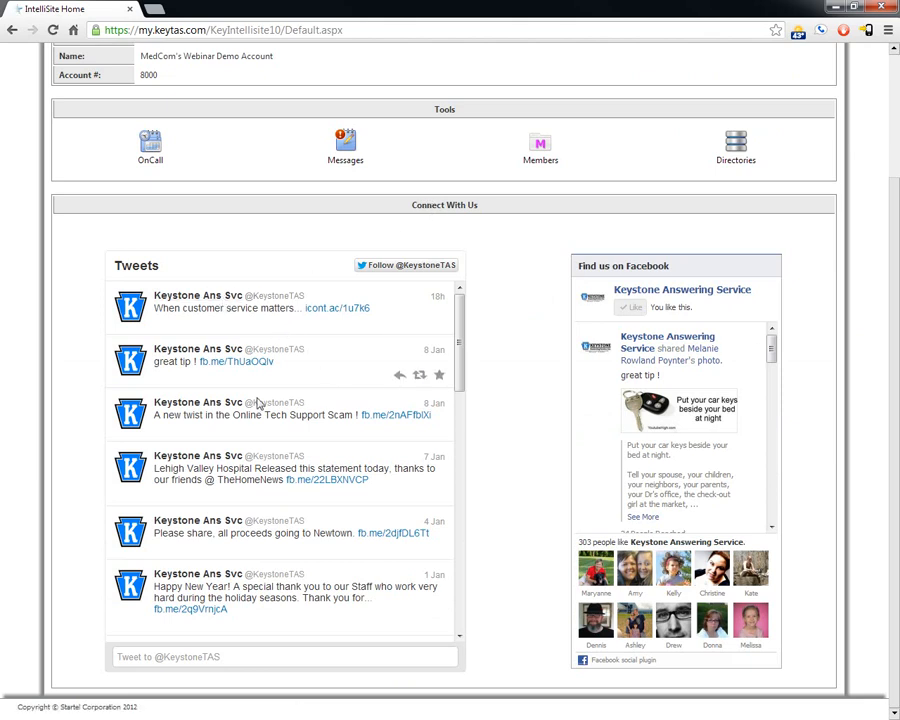
scroll(731, 509, "up", 3)
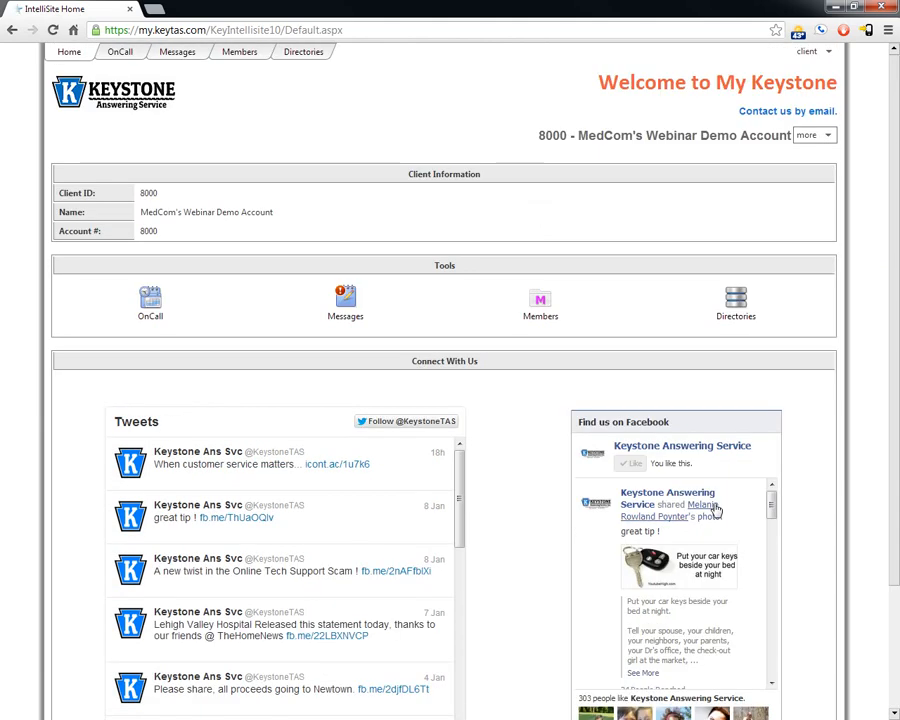
Step: Open the Message Center and preview the second pending message's details
left_click(178, 55)
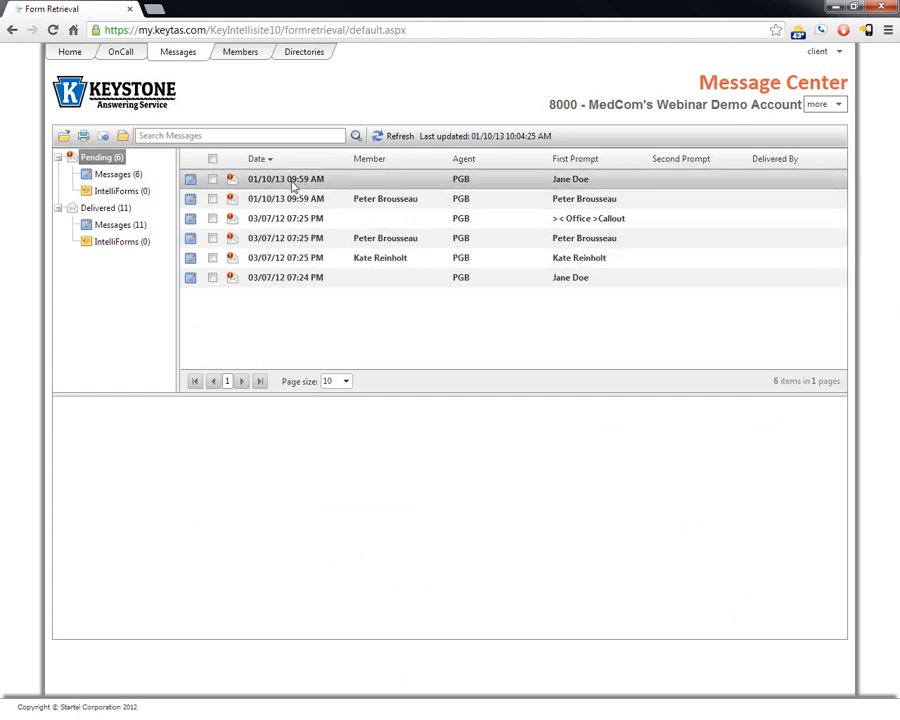
left_click(370, 203)
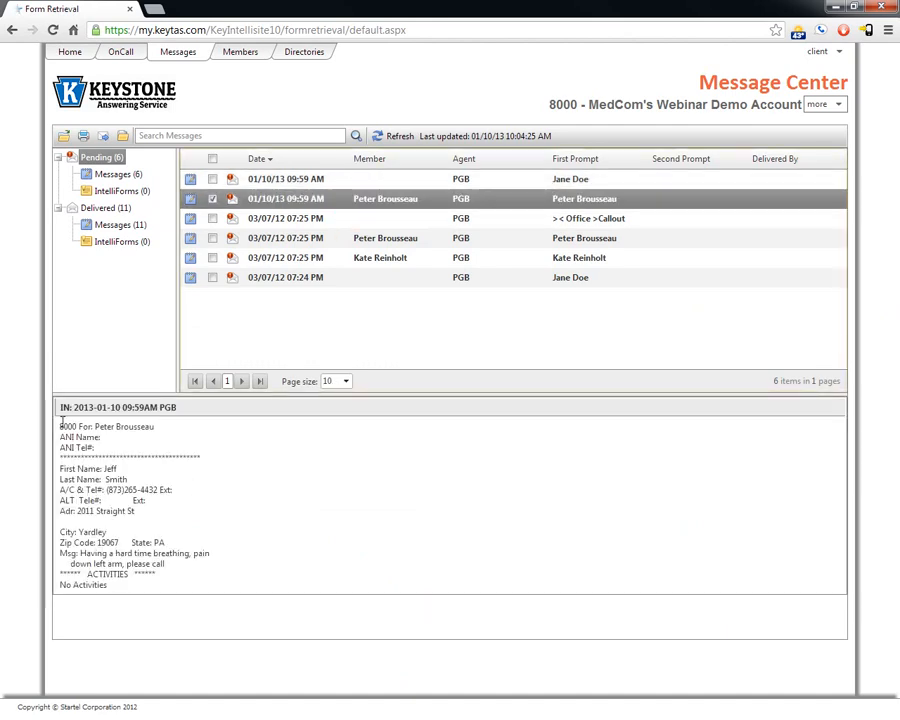
left_click_drag(62, 428, 112, 586)
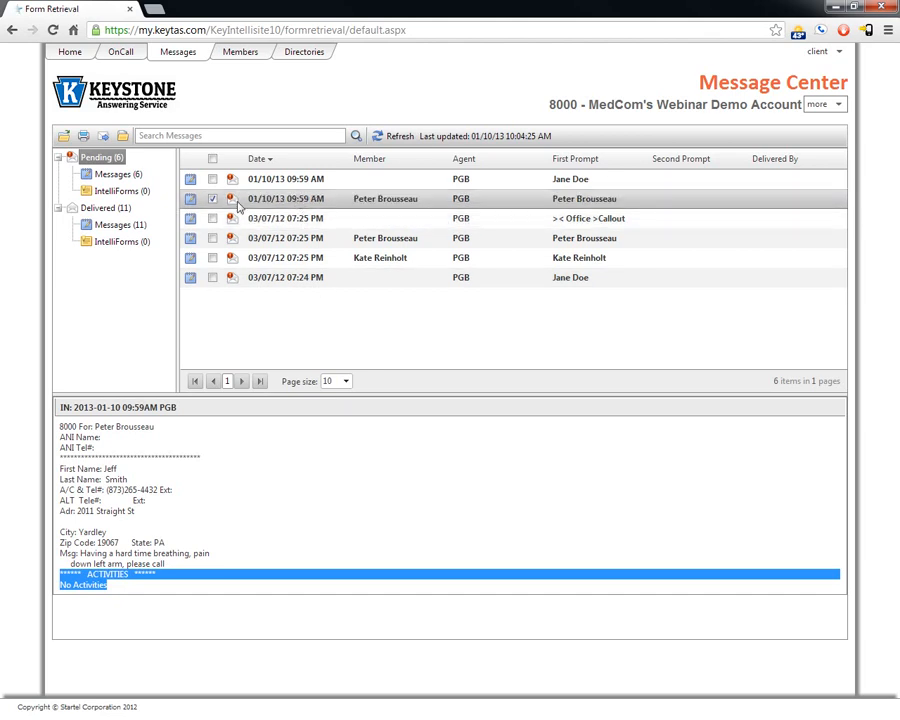
Step: Select the first pending message and the Office Callout message and view them together
left_click(213, 179)
left_click(212, 198)
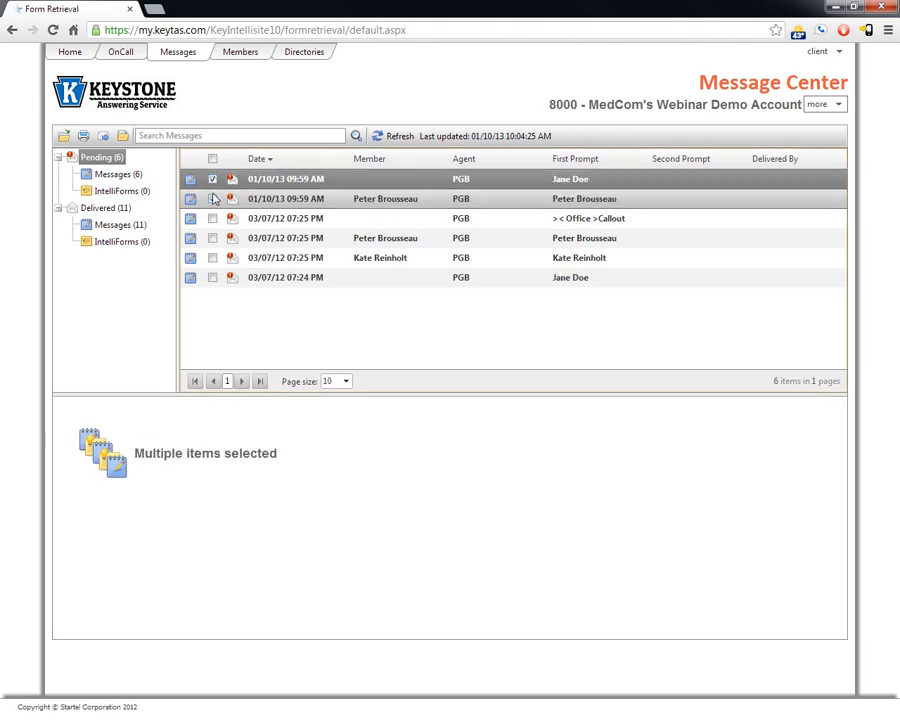
left_click(212, 218)
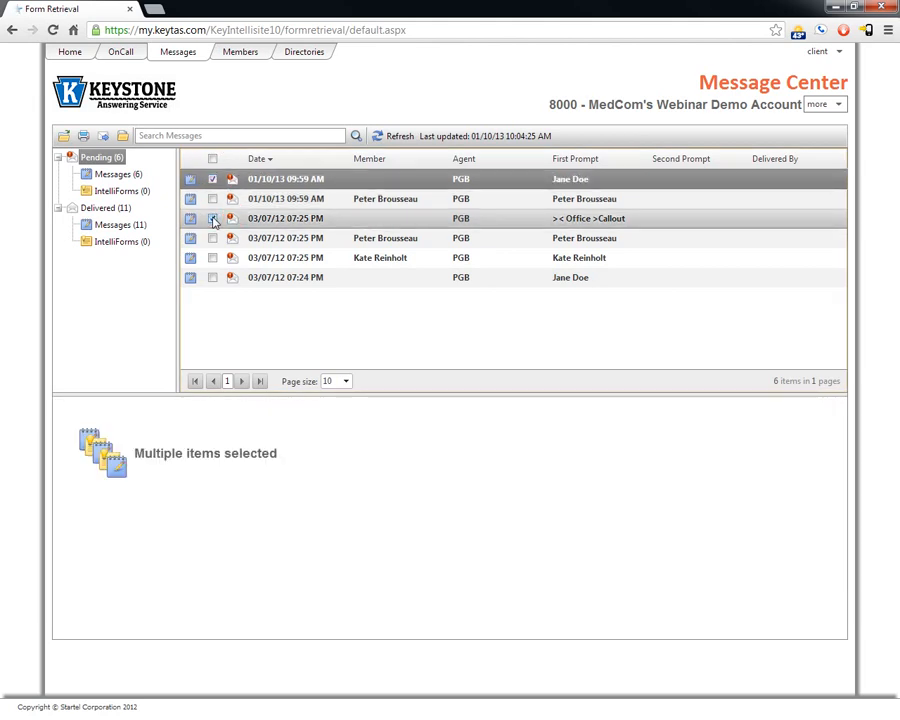
left_click(64, 137)
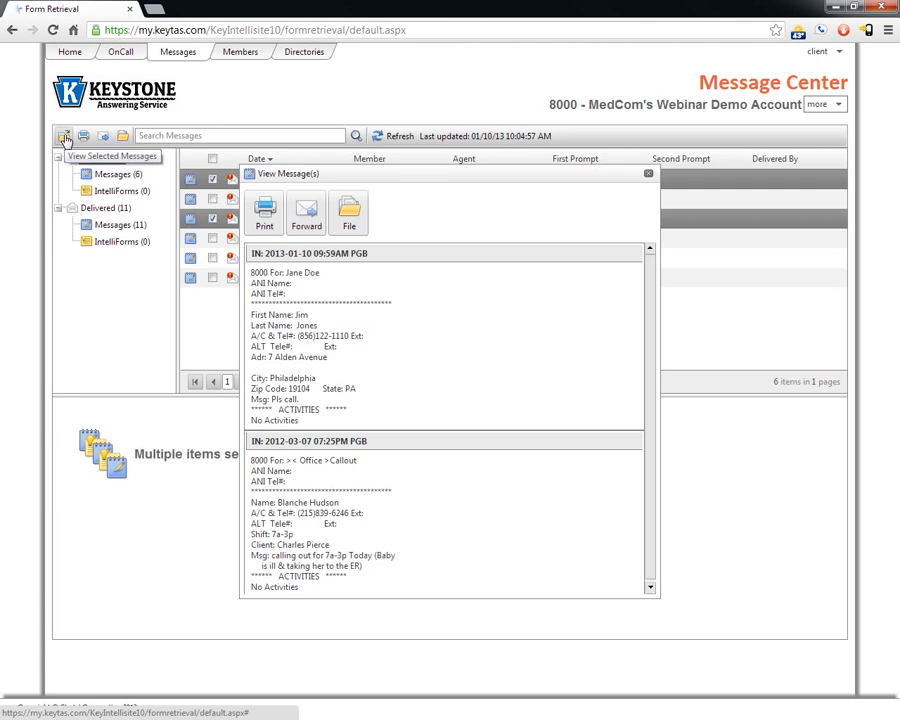
Step: Forward the messages by email, entering the recipient address, sender name and reply address
left_click(307, 213)
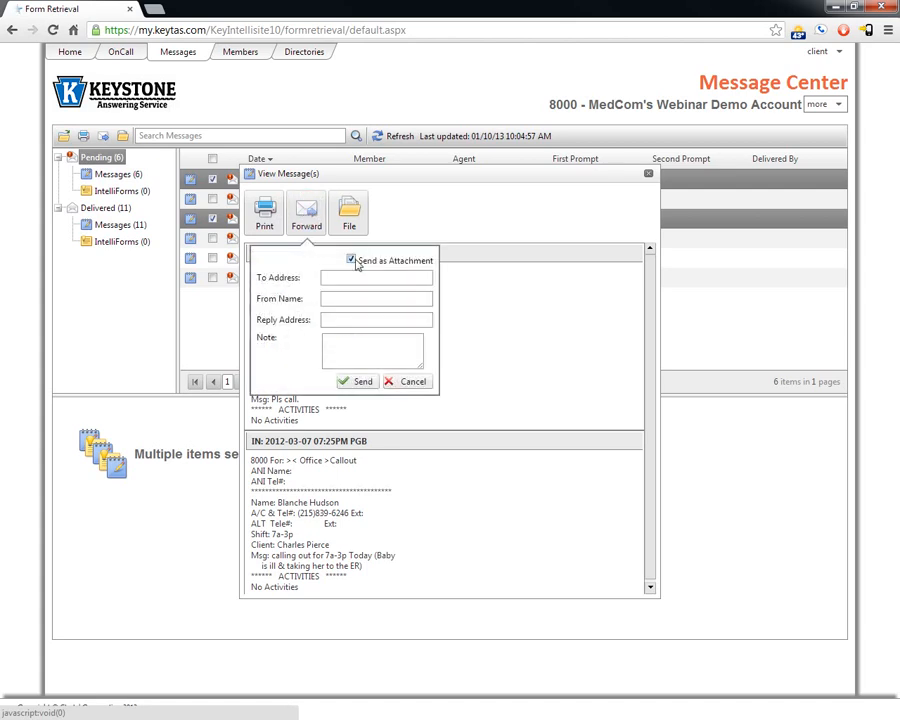
left_click(358, 273)
key("Tab")
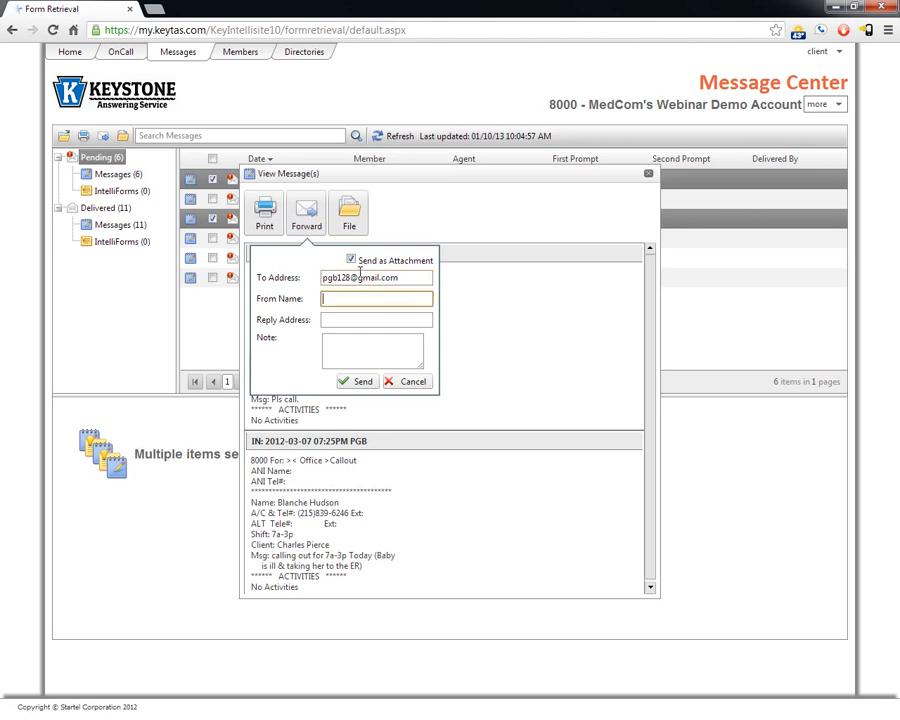
key("ctrl+a")
key("ctrl+c")
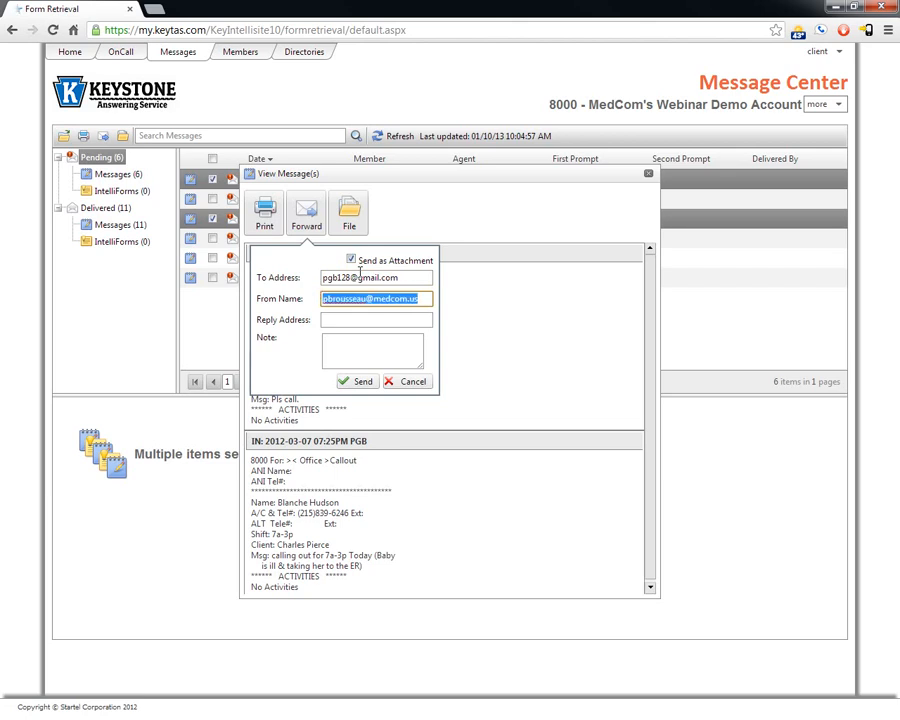
key("Tab")
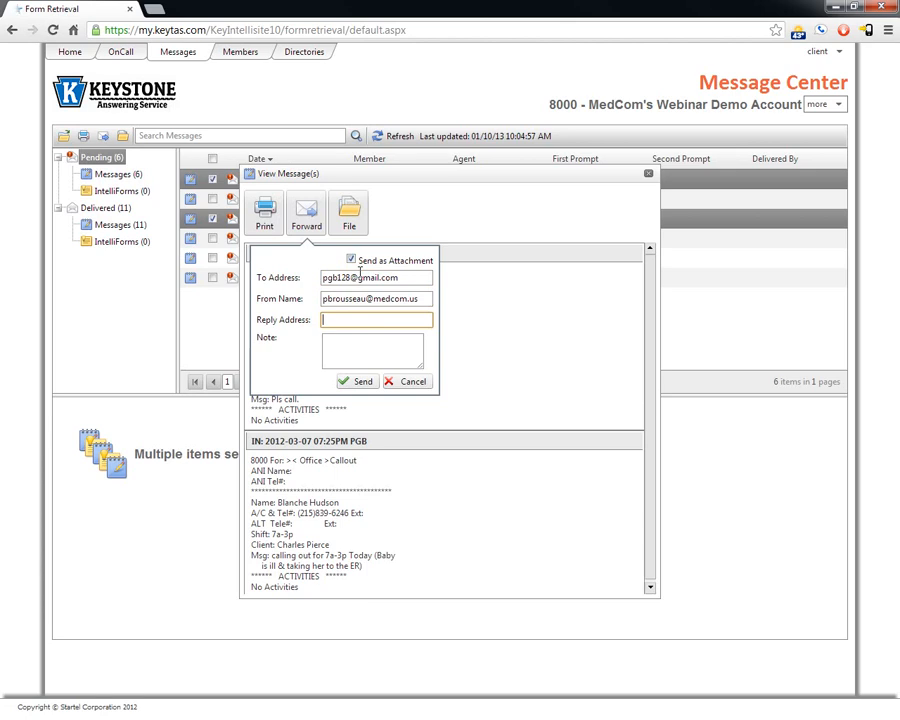
key("ctrl+v")
Step: Add the note 'check out these message', send the email, and dismiss the success notice
left_click(363, 347)
type("check out th")
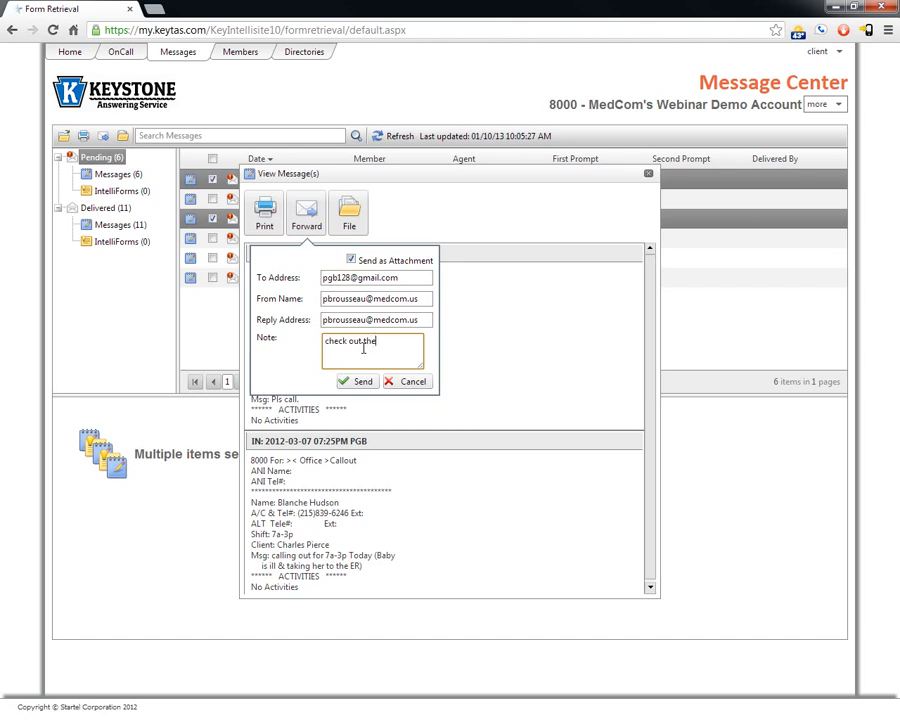
type("ese messages")
left_click(358, 383)
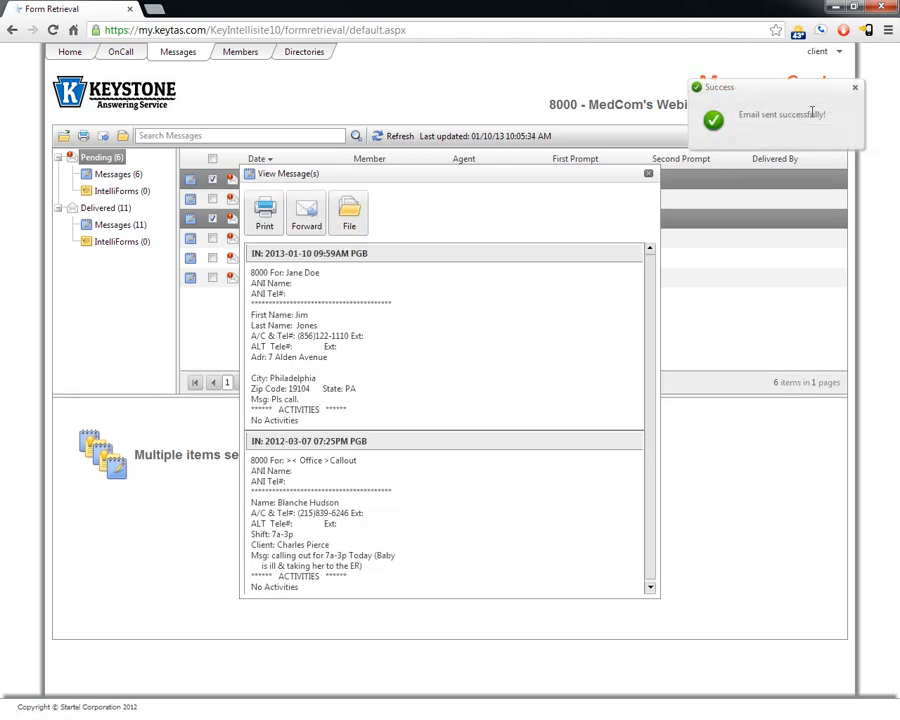
left_click(855, 88)
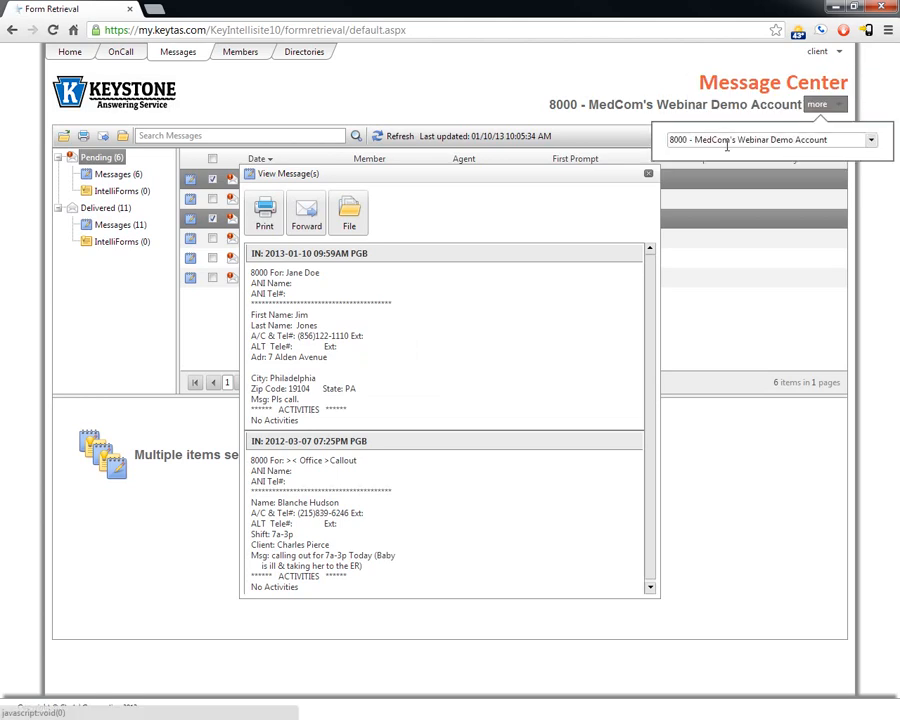
Step: Close the message viewer and deselect the two selected messages
left_click(648, 177)
left_click(213, 180)
left_click(213, 219)
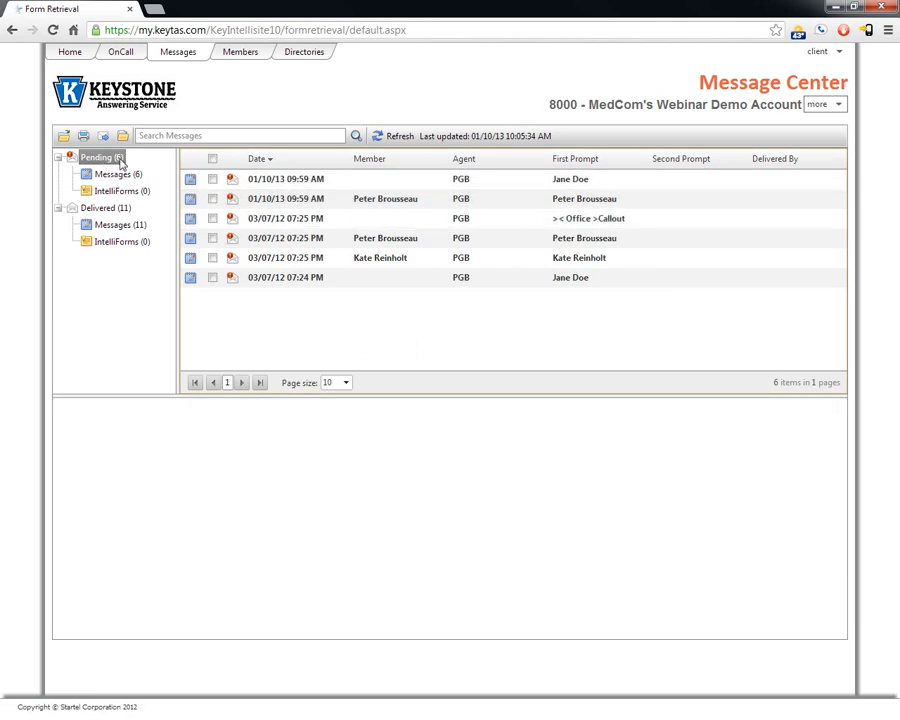
Step: Compare the Delivered and Pending folders, then preview the 01/10/13 09:59 AM pending message
left_click(101, 211)
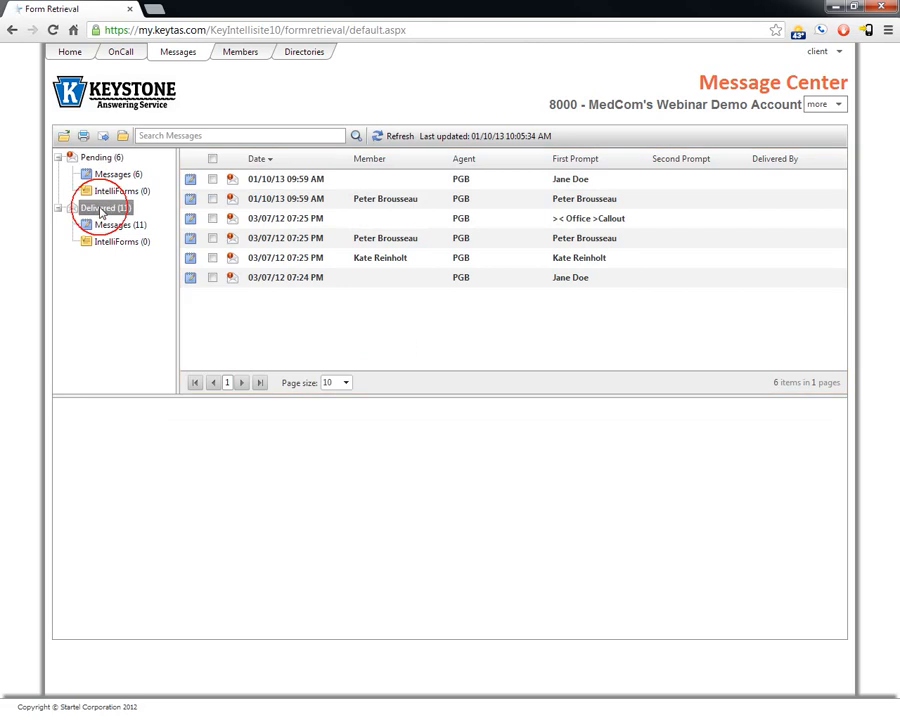
left_click(98, 157)
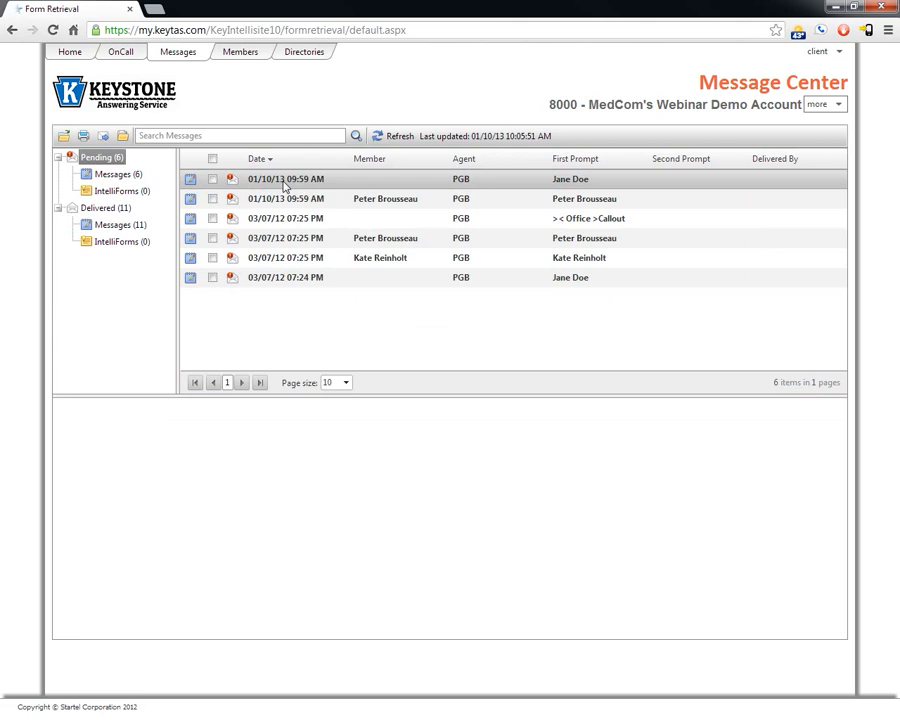
left_click(107, 210)
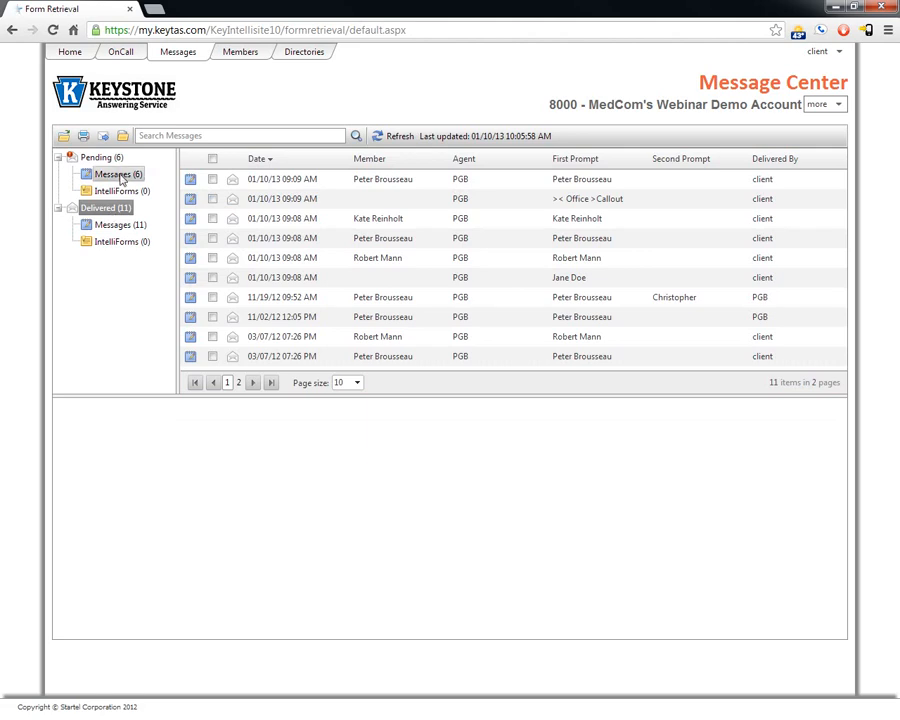
left_click(115, 177)
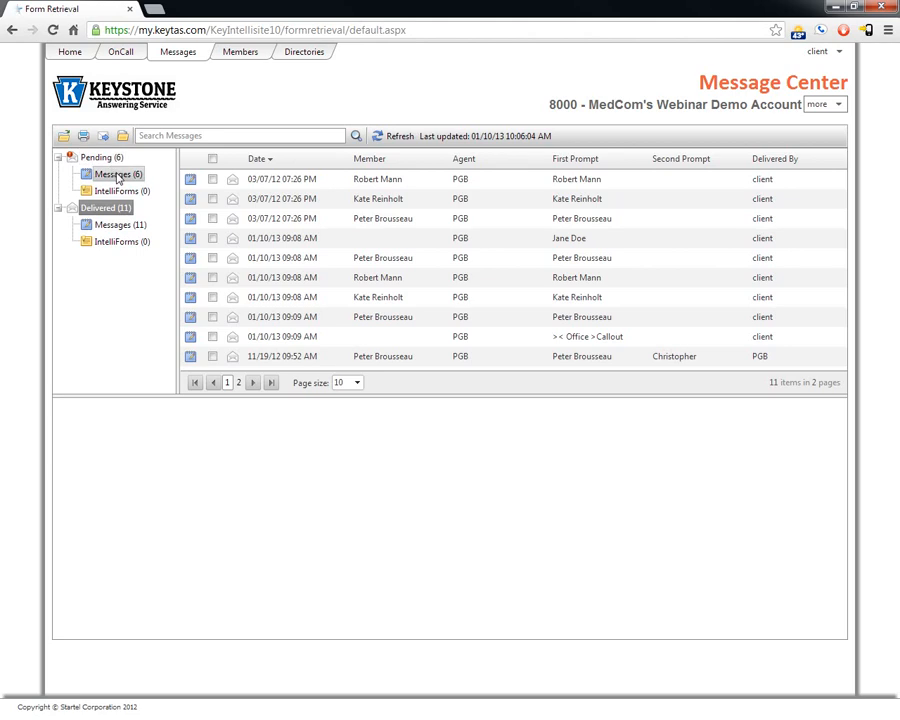
left_click(115, 176)
left_click(250, 179)
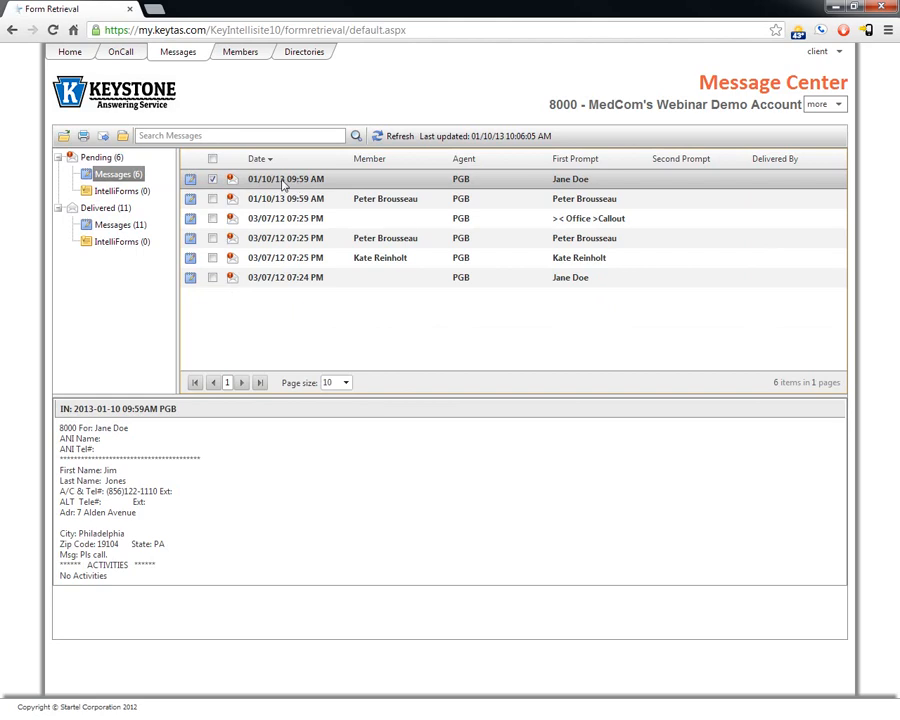
Step: File the 01/10/13 message out of Pending and search messages for 'yardley'
left_click(123, 137)
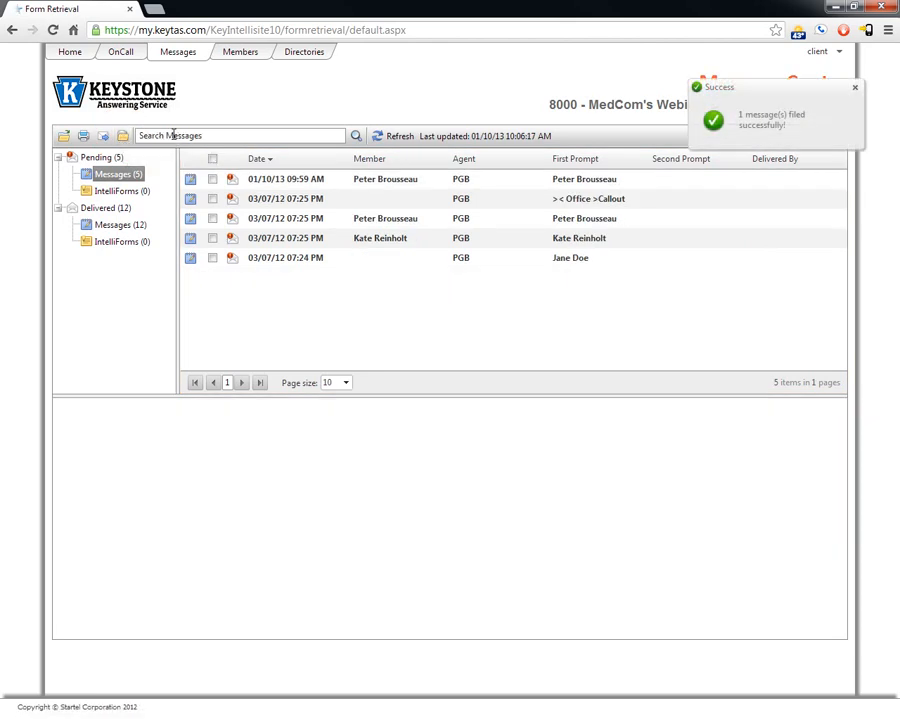
left_click(172, 135)
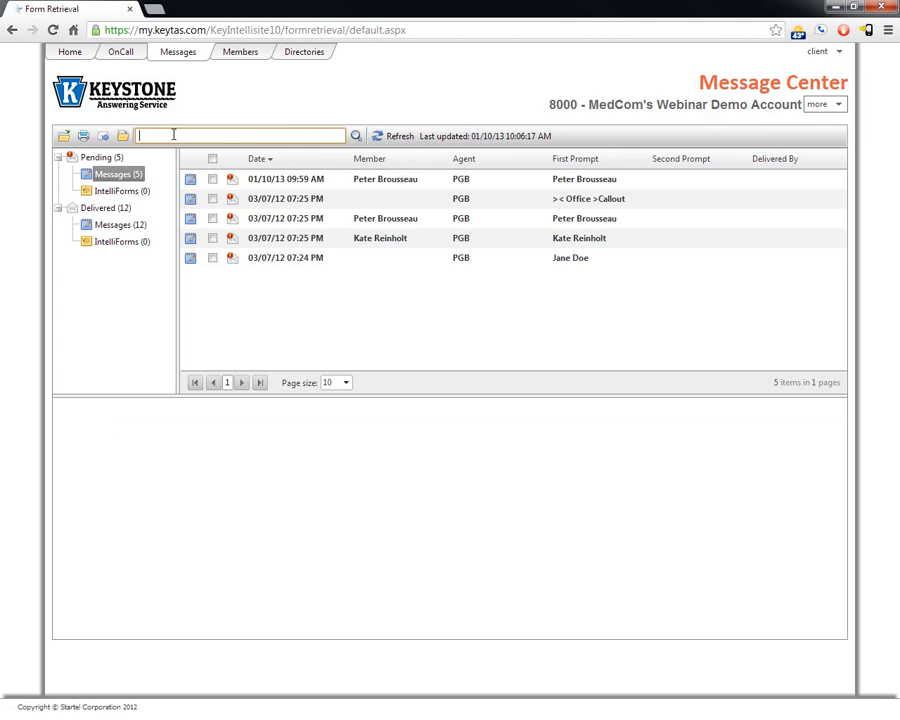
left_click(216, 108)
left_click(176, 136)
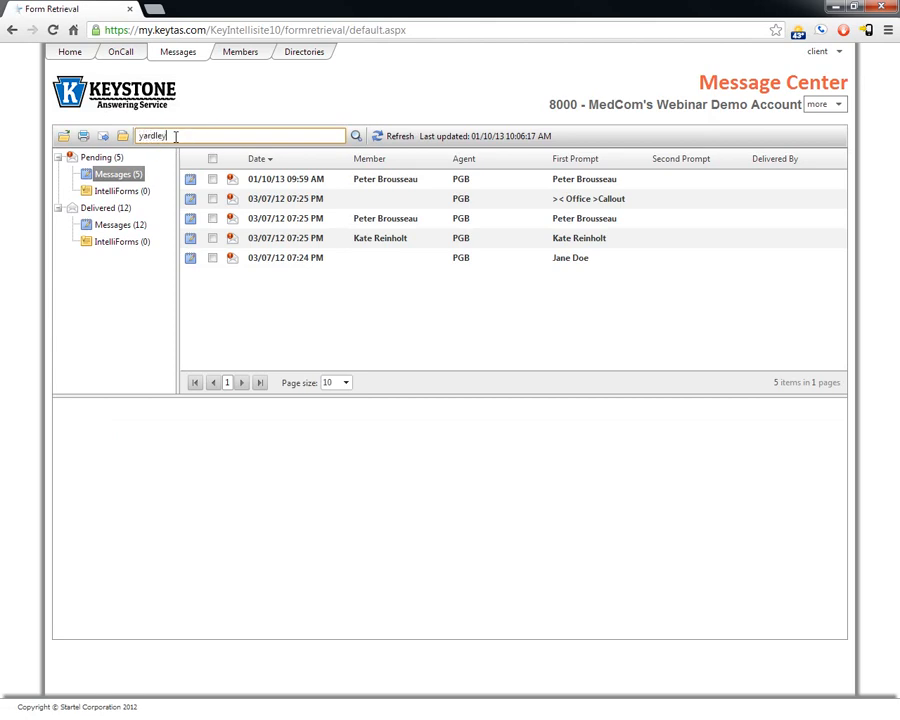
left_click(356, 136)
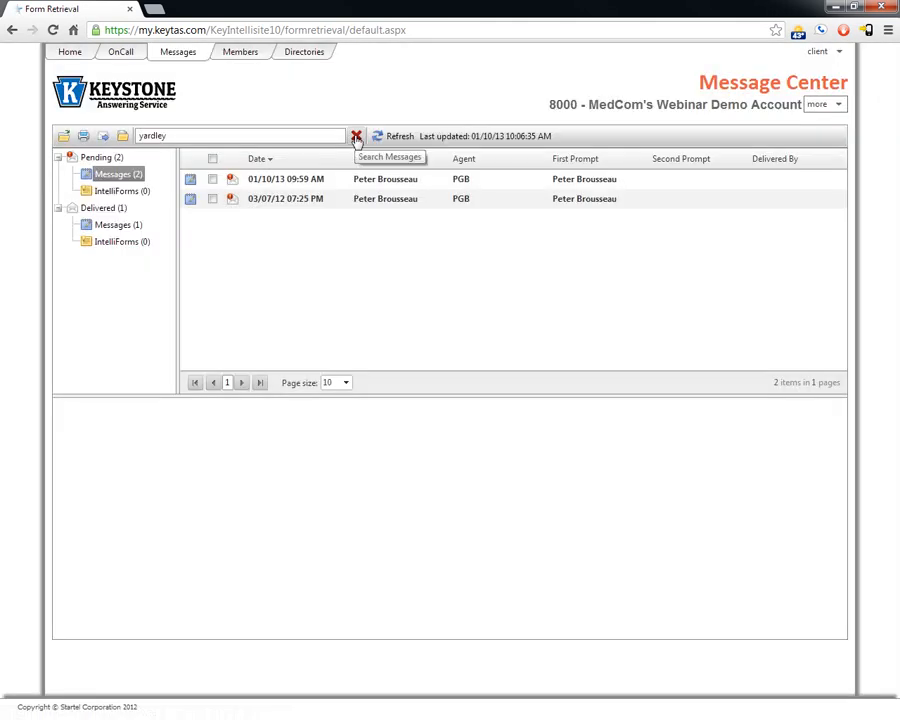
Step: Preview both yardley matches, then clear the search and refresh the message list
left_click(313, 179)
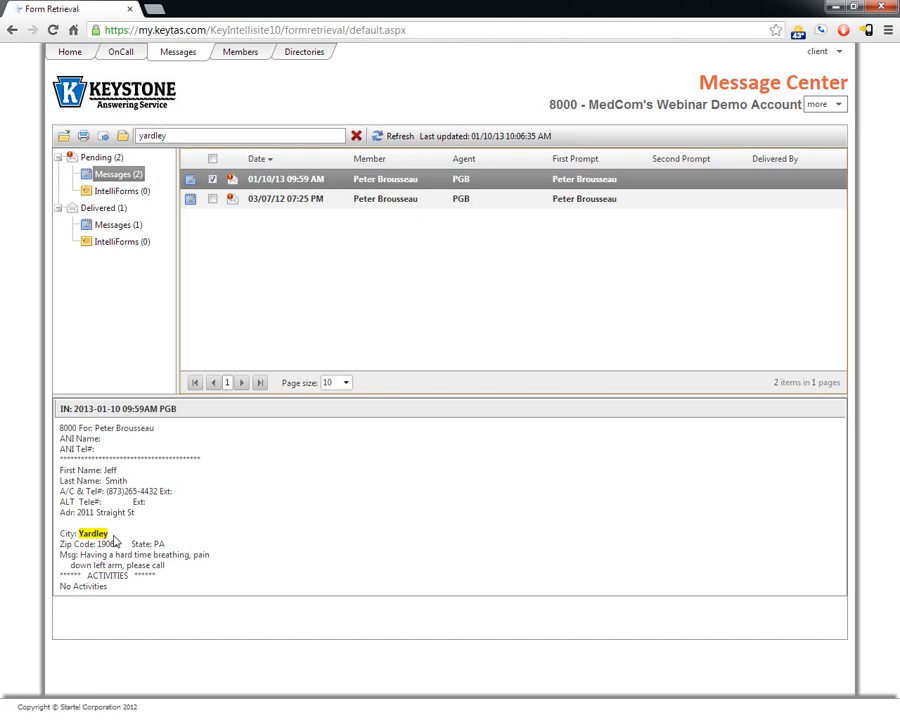
left_click(244, 197)
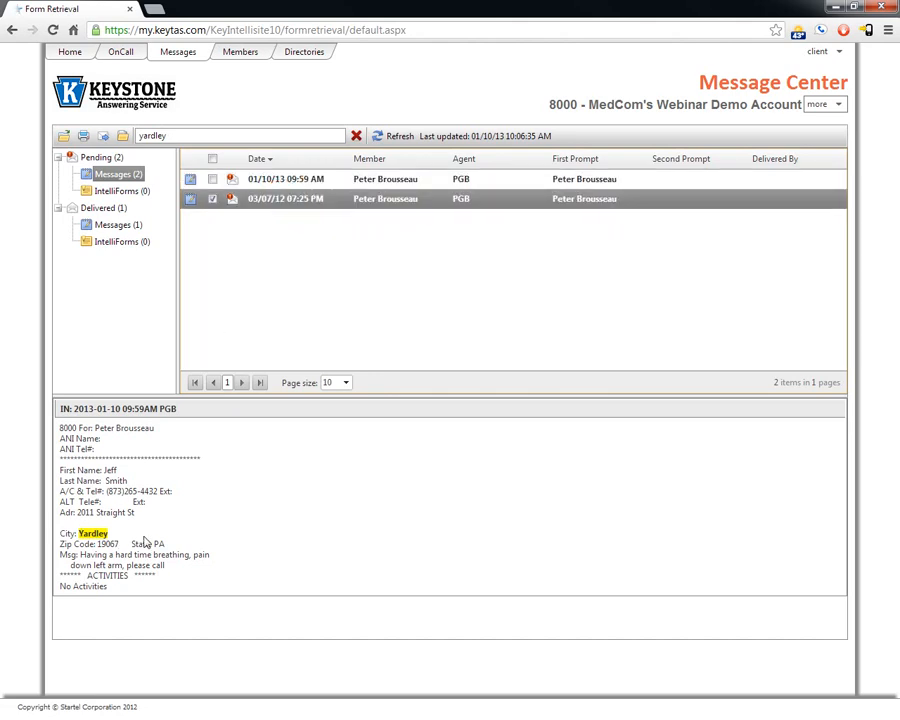
left_click(356, 137)
left_click(387, 139)
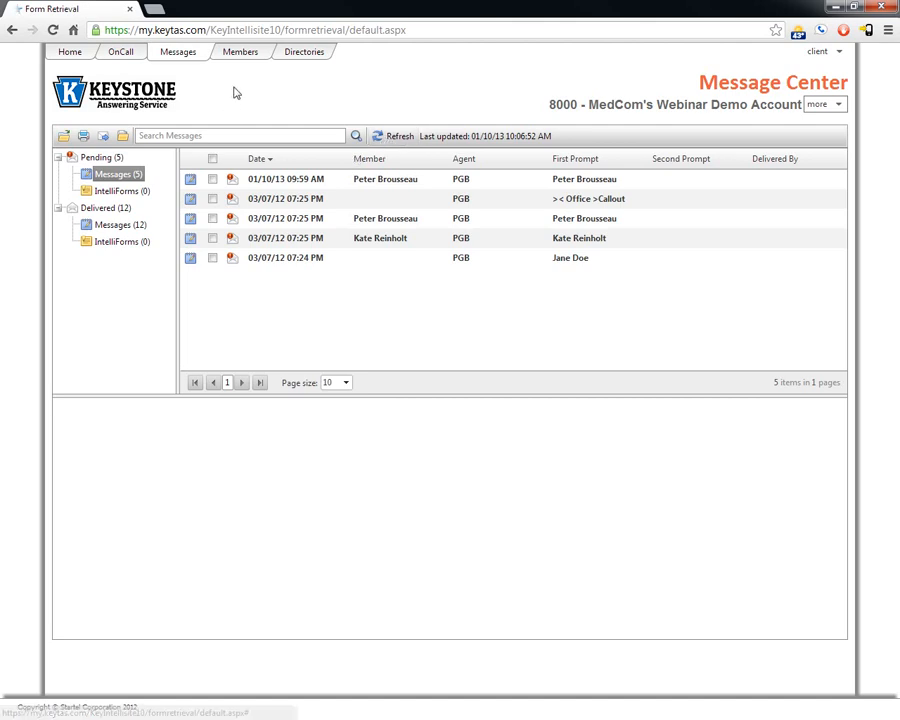
Step: Go to Member Maintenance, keep 10 members per page, and open the first member's record
left_click(240, 56)
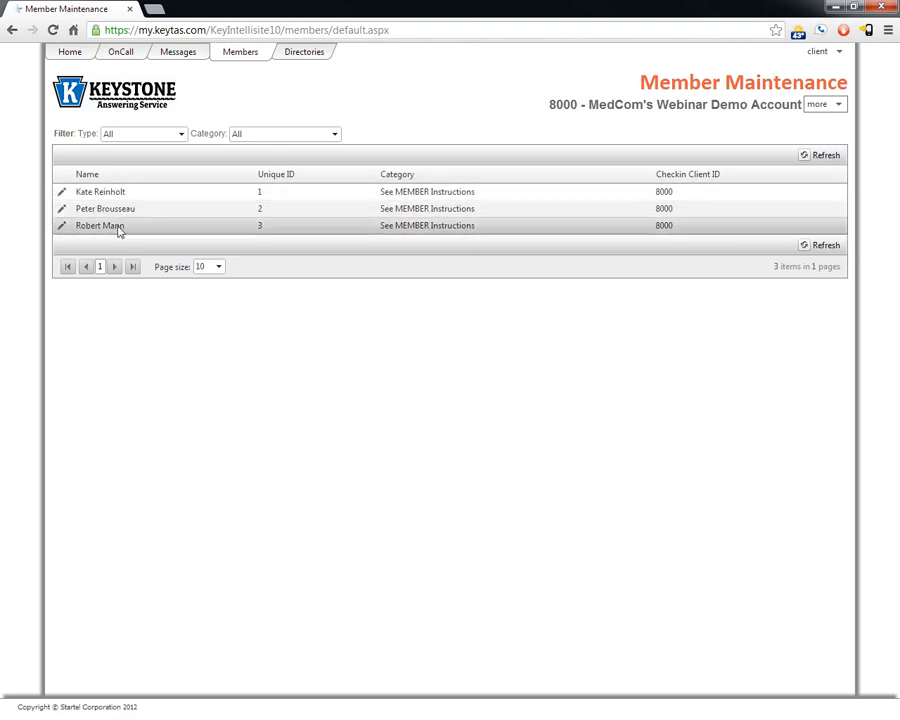
left_click(219, 267)
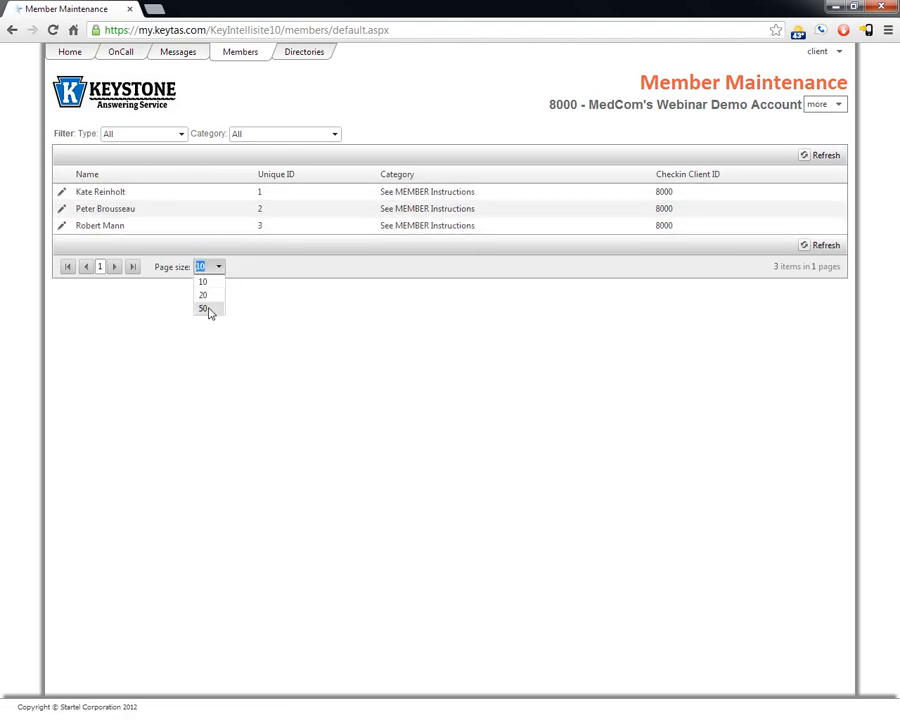
left_click(259, 288)
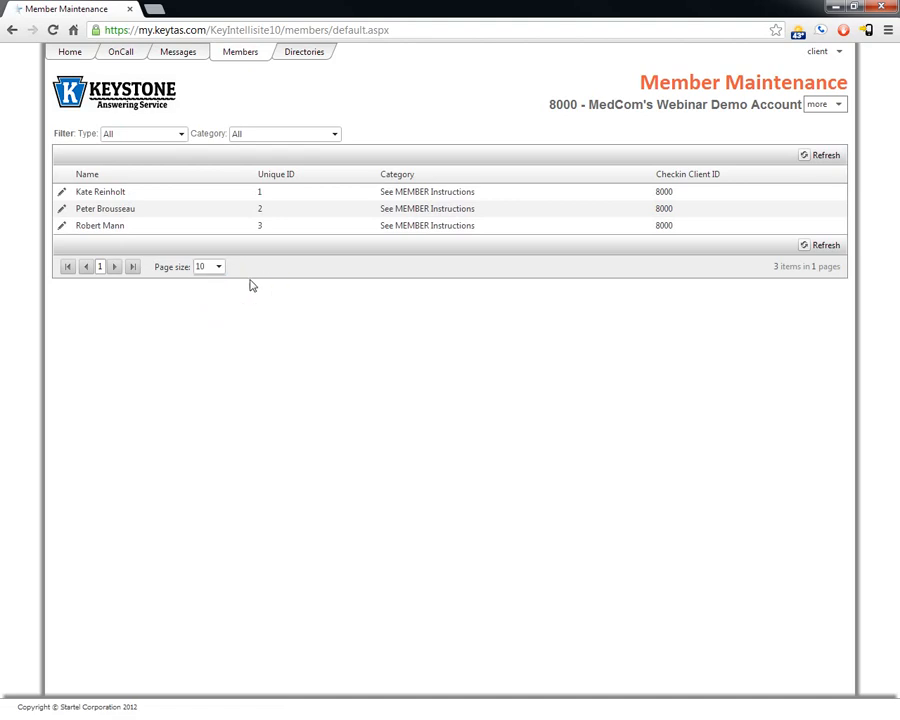
left_click(62, 193)
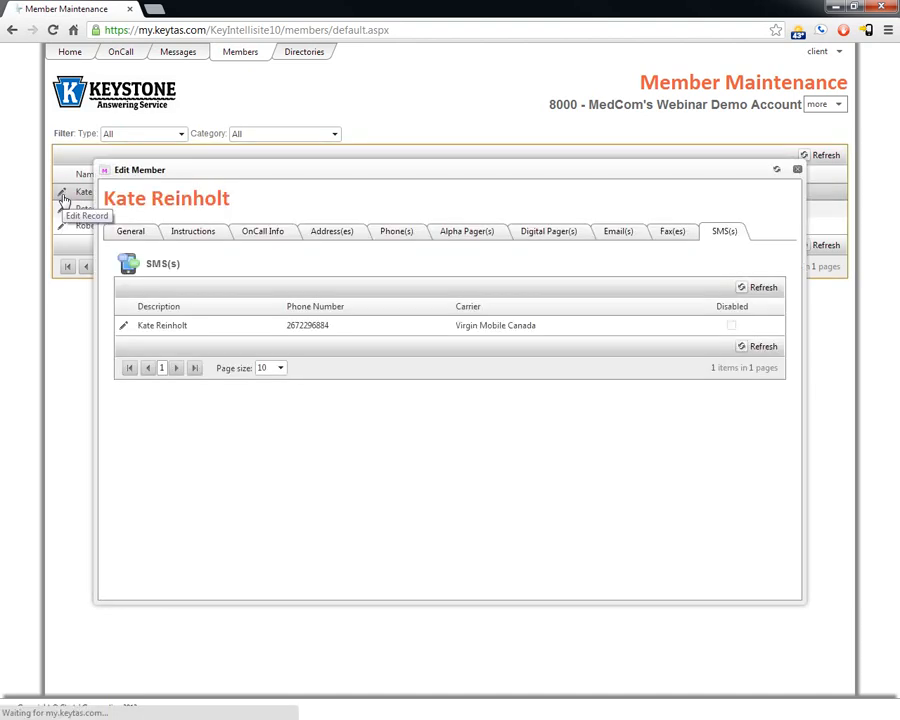
Step: Review the member's General, Instructions, OnCall Info, Address(es) and Phone(s) tabs
left_click(127, 231)
triple_click(188, 287)
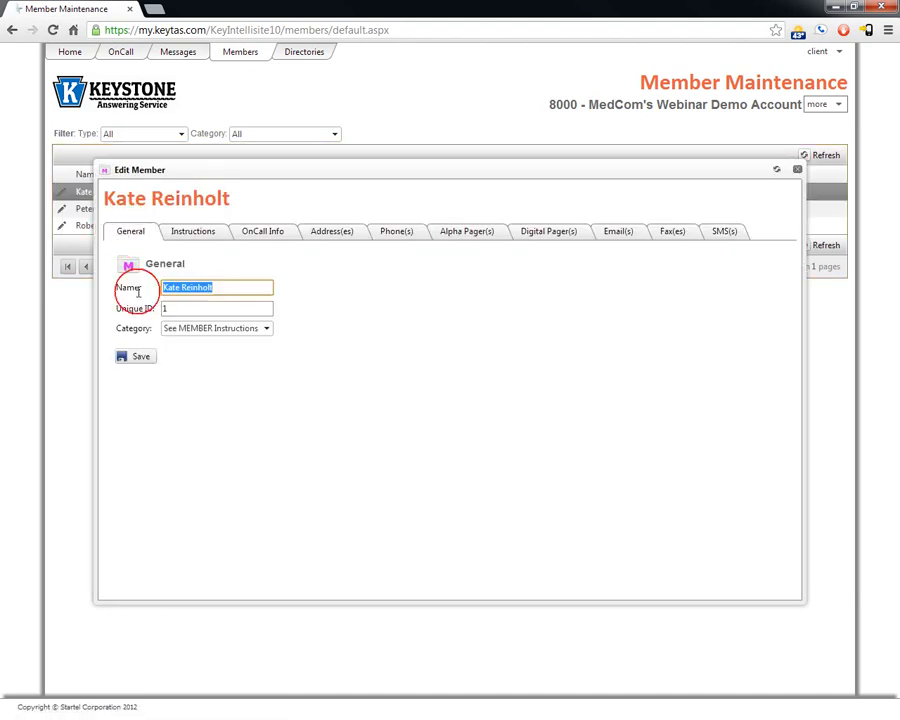
left_click(190, 232)
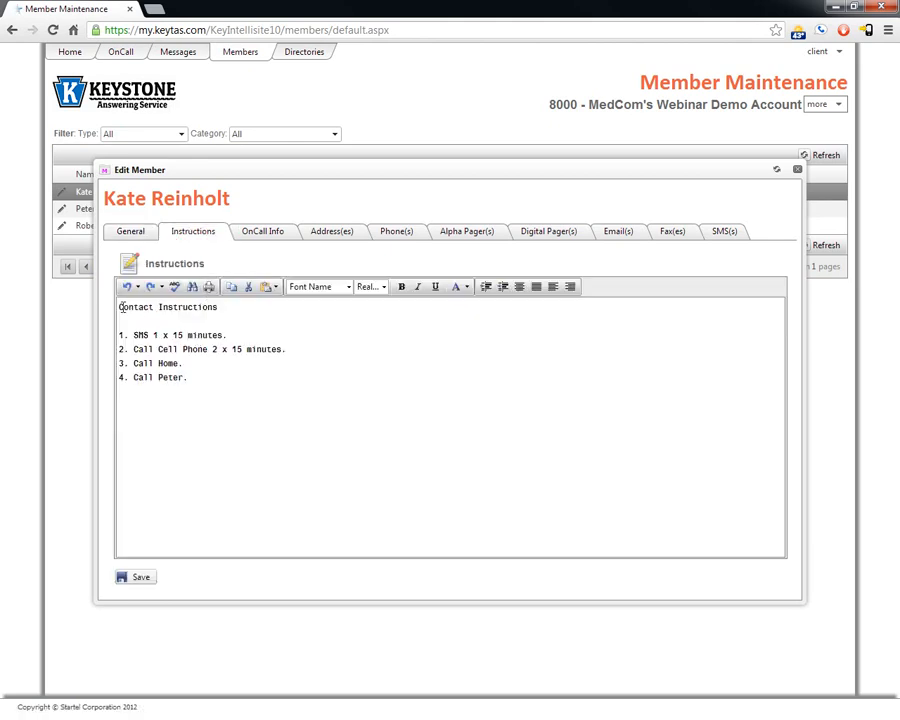
left_click(261, 234)
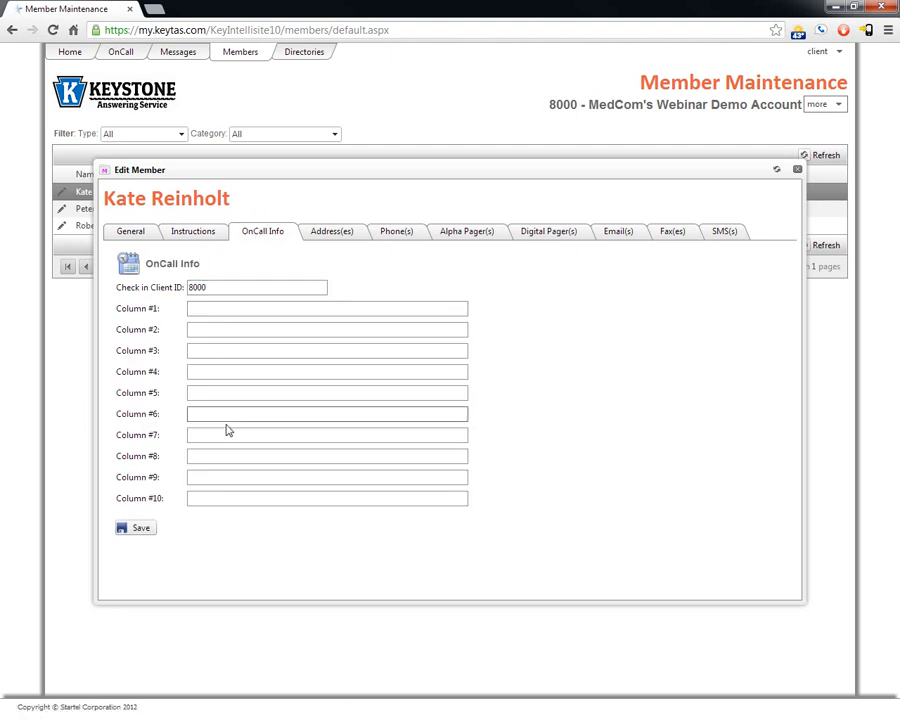
left_click(331, 233)
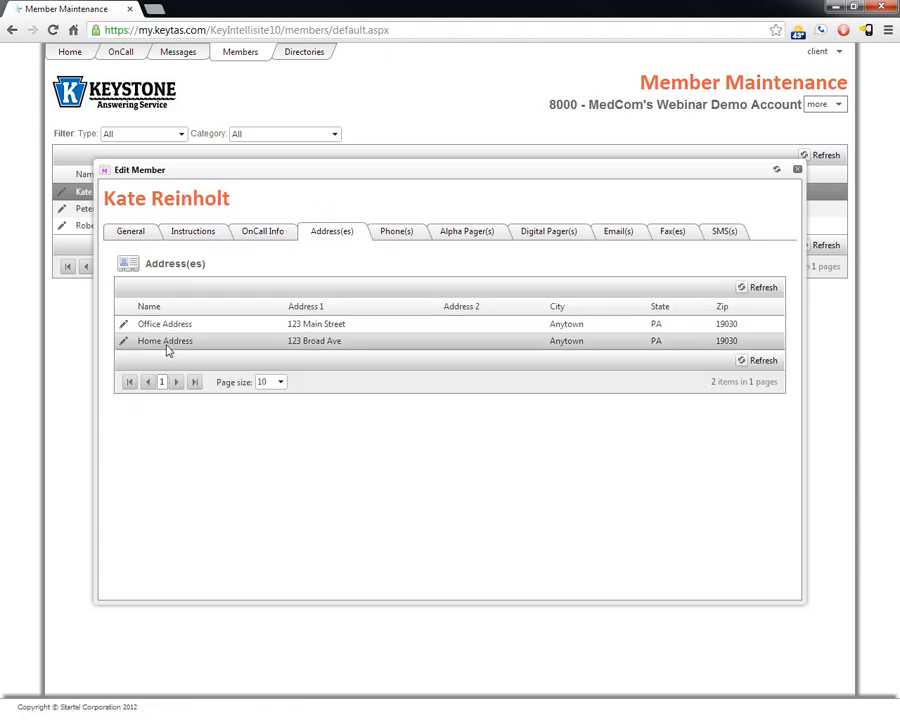
left_click(397, 234)
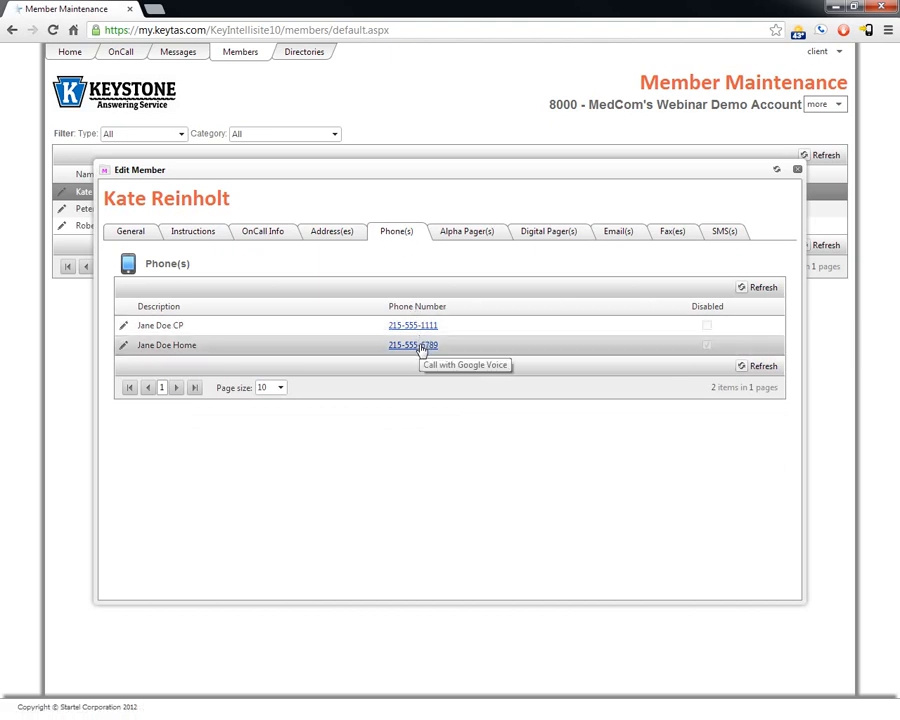
Step: Replace the last four digits of the member's home phone number and save it
left_click(122, 346)
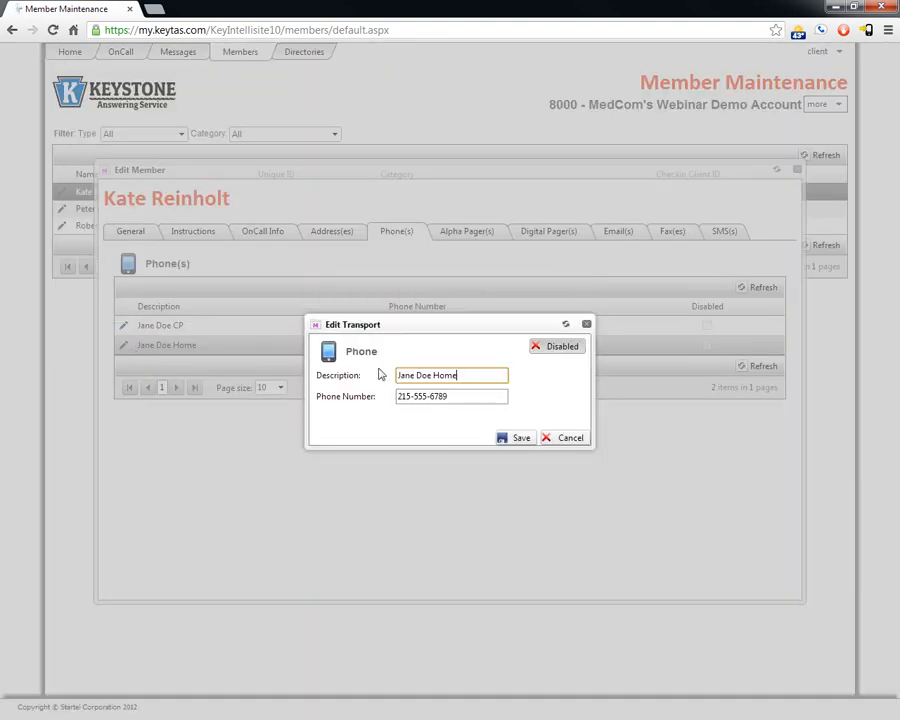
left_click(447, 396)
left_click_drag(447, 396, 432, 398)
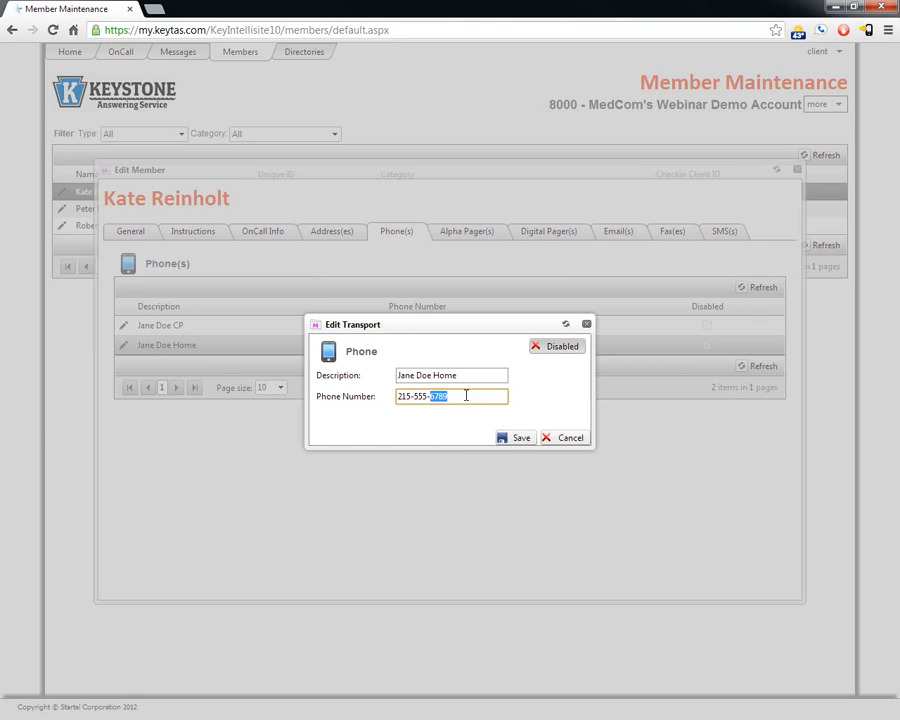
type("1234")
left_click(520, 437)
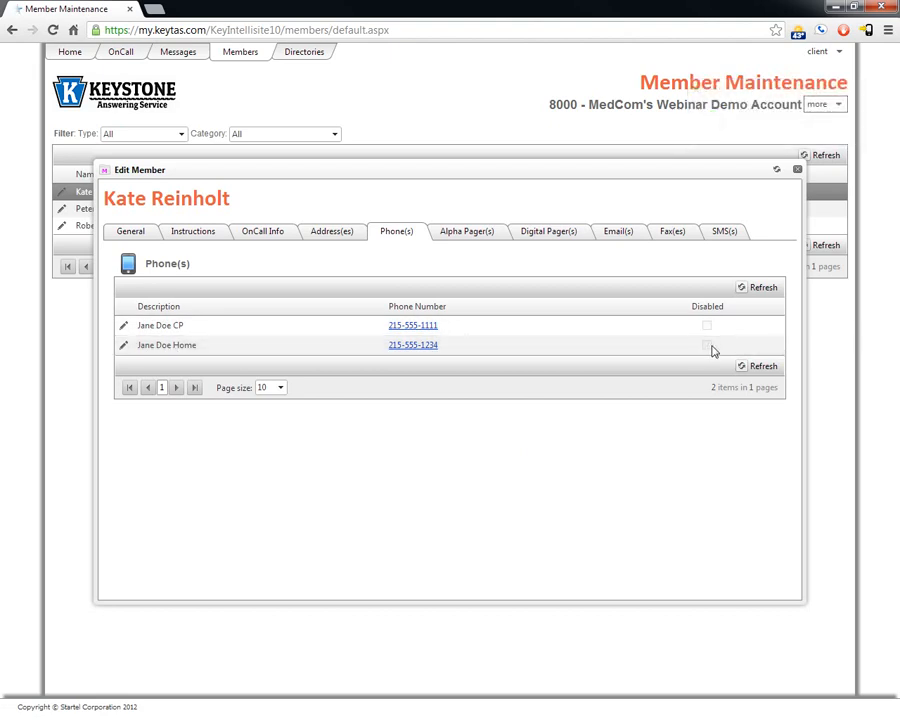
Step: Toggle the home phone entry to Disabled and back to Active, then save it
left_click(124, 346)
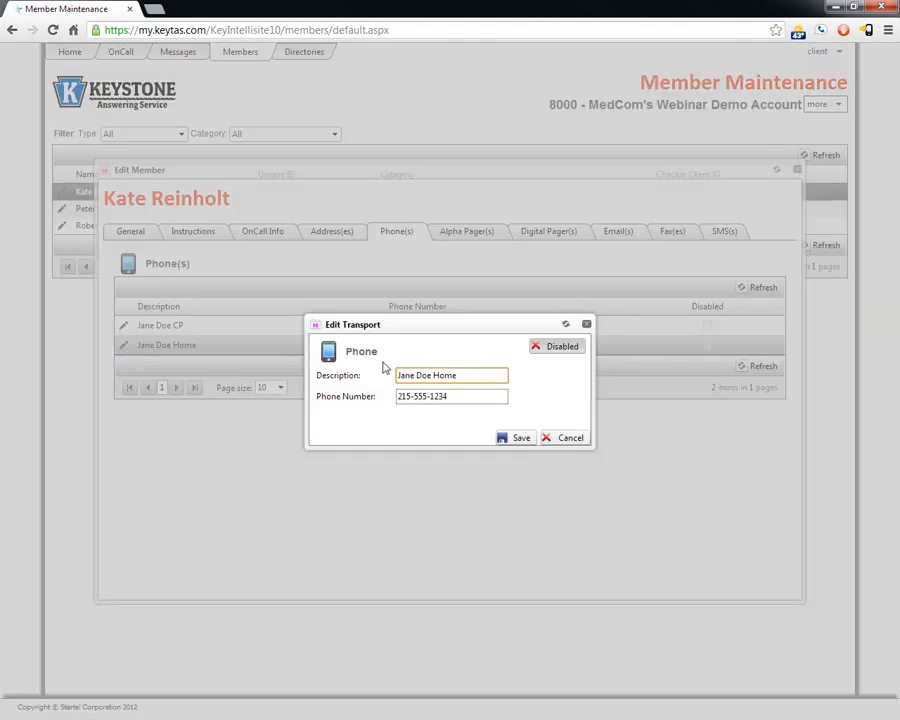
left_click(568, 350)
left_click(560, 346)
left_click(565, 350)
left_click(516, 438)
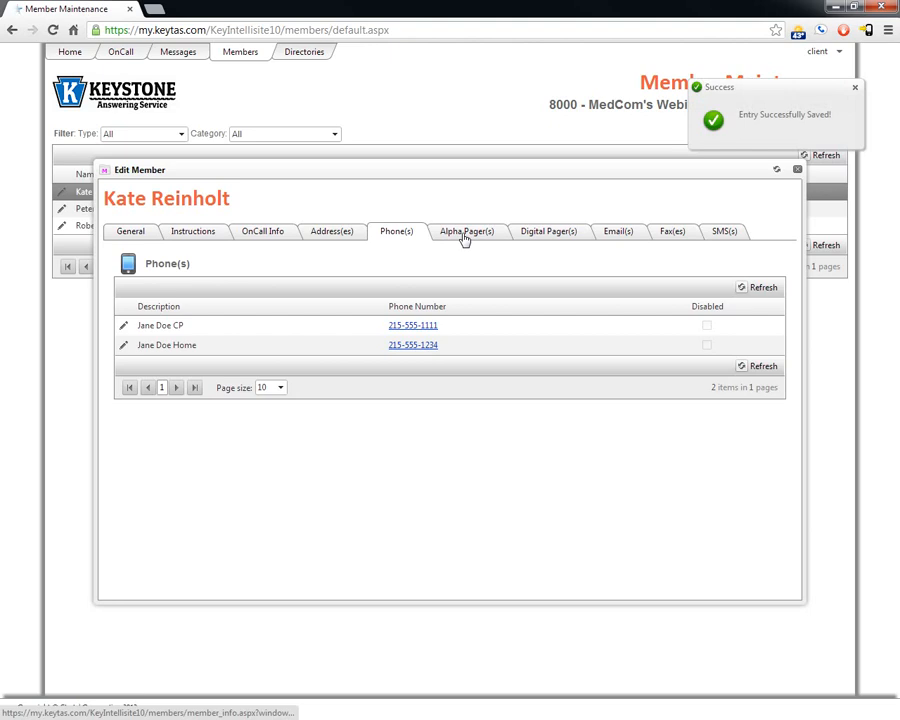
Step: Check the Alpha Pager, Digital Pager, Email, Fax and SMS tabs, then close the member record
left_click(464, 234)
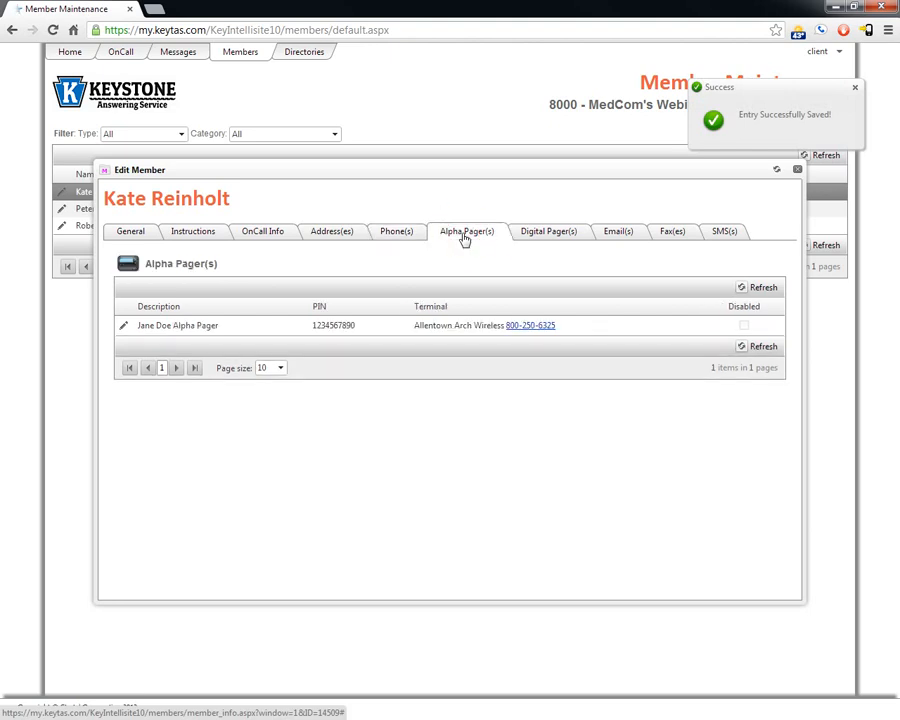
left_click(548, 234)
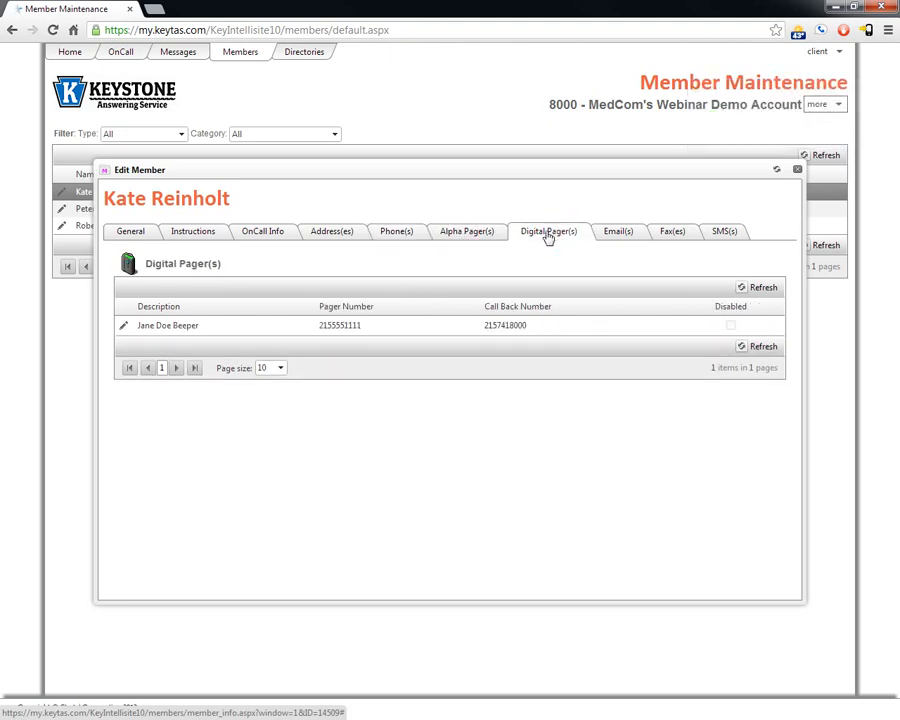
left_click(619, 236)
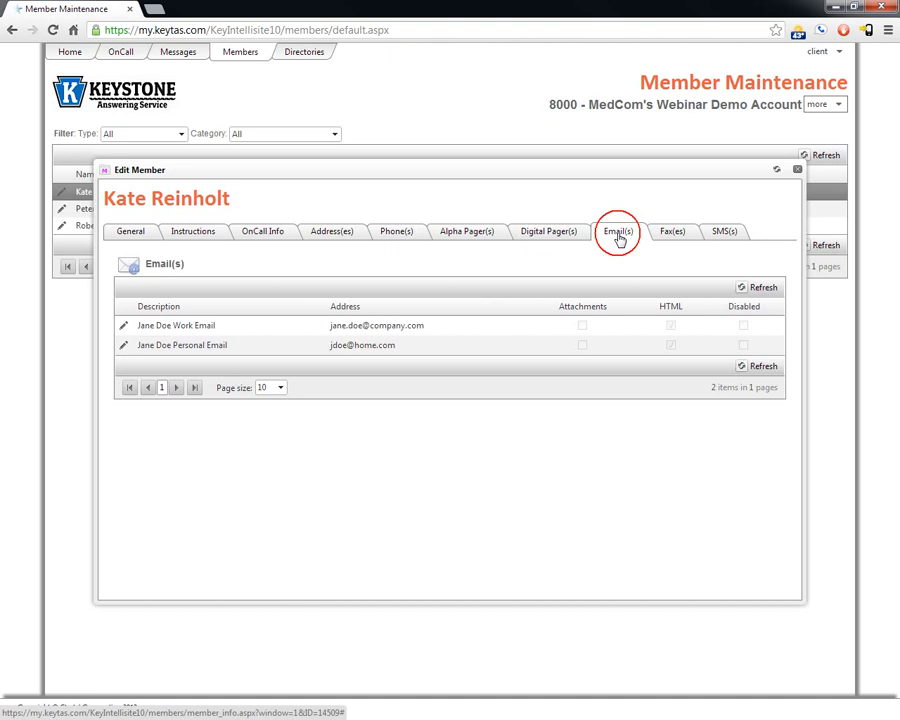
left_click(670, 235)
left_click(723, 234)
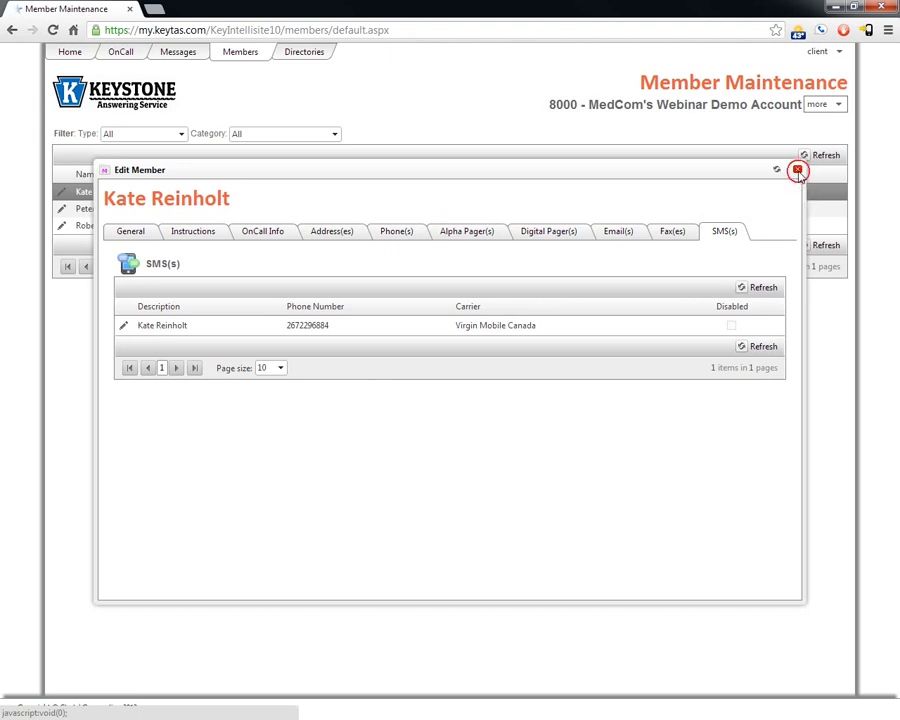
left_click(797, 171)
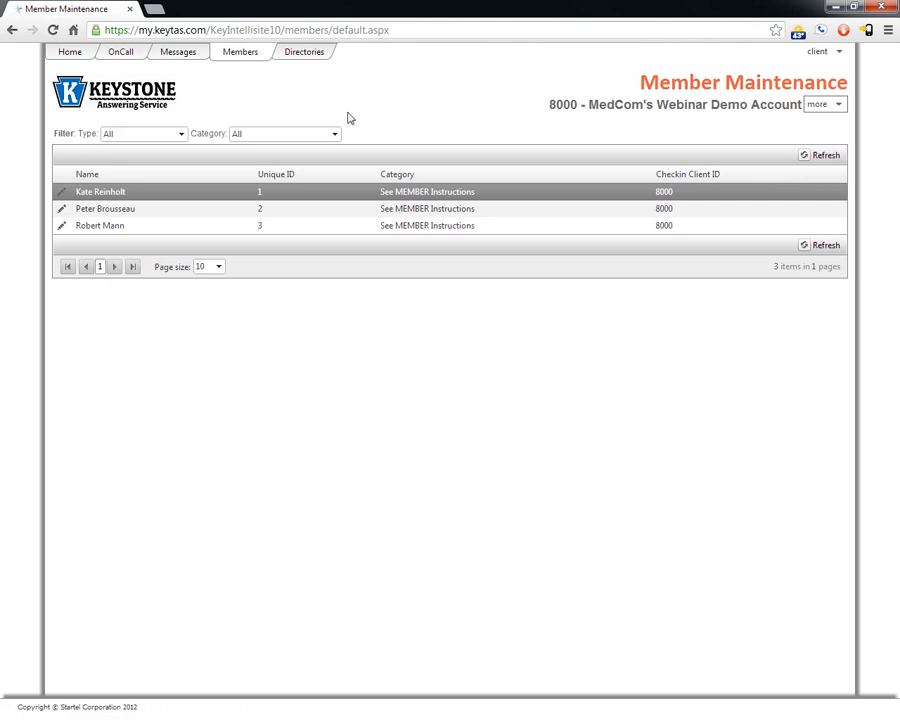
Step: Open the OnCall calendar and toggle Show Shift Coverage on, then off again
left_click(131, 57)
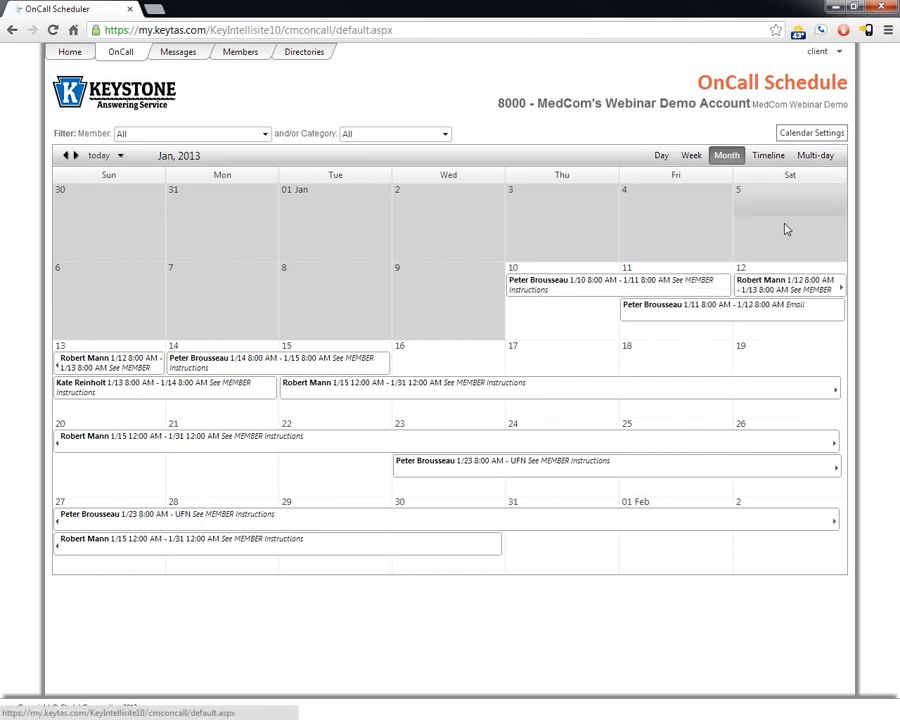
left_click(812, 138)
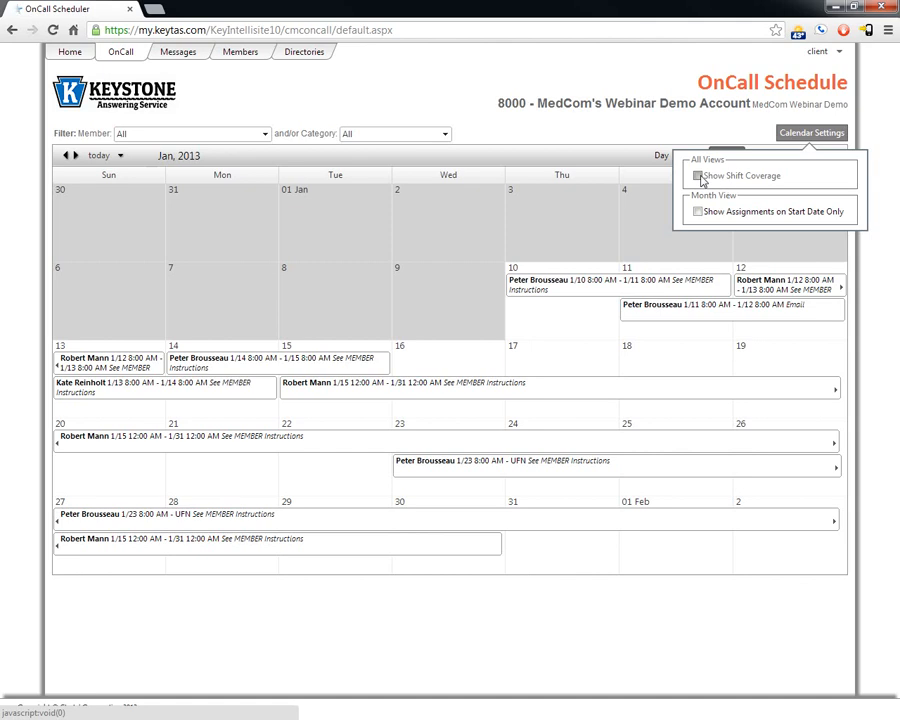
left_click(700, 177)
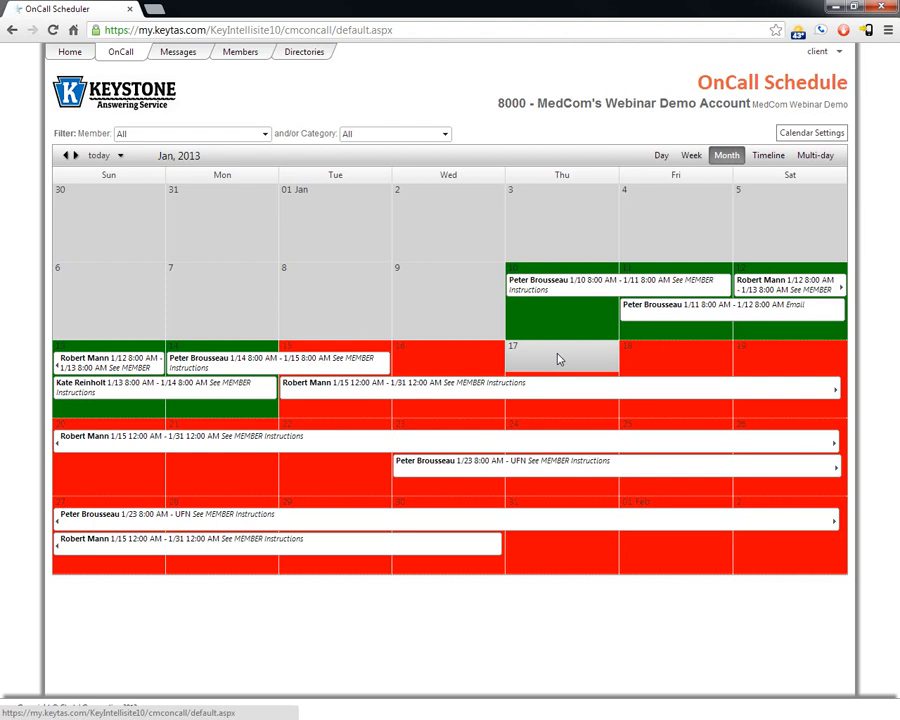
left_click(815, 137)
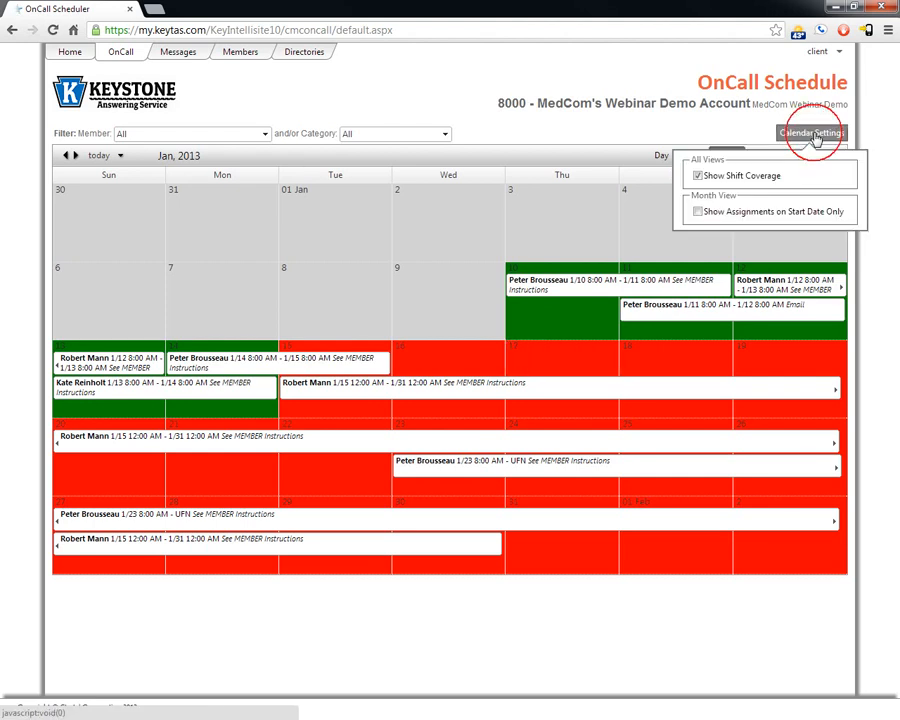
left_click(698, 176)
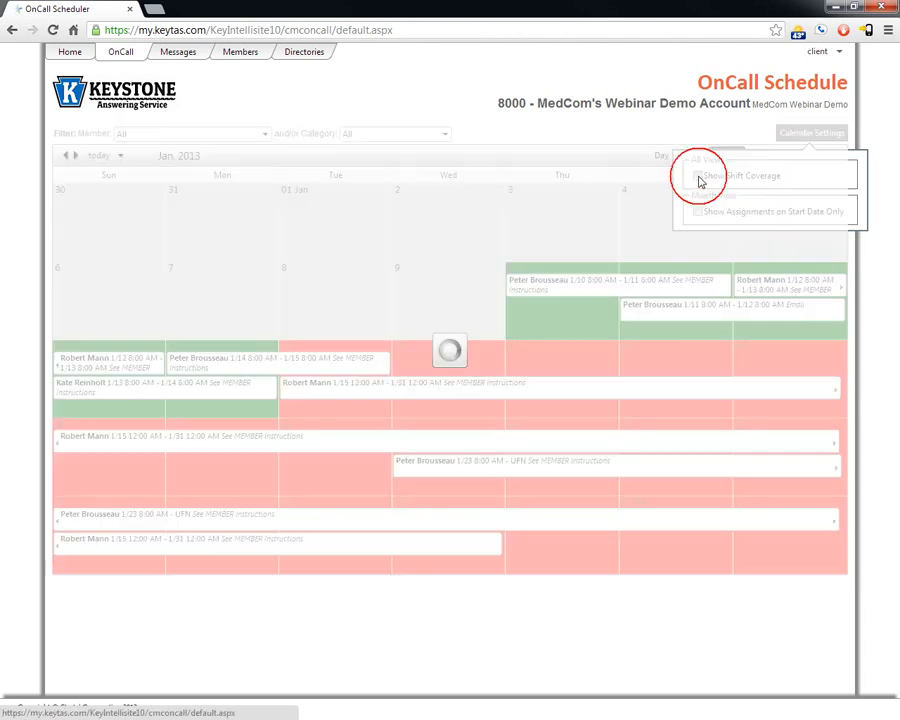
Step: Enable Show Assignments on Start Date Only, then begin a new assignment on Jan 21
left_click(812, 137)
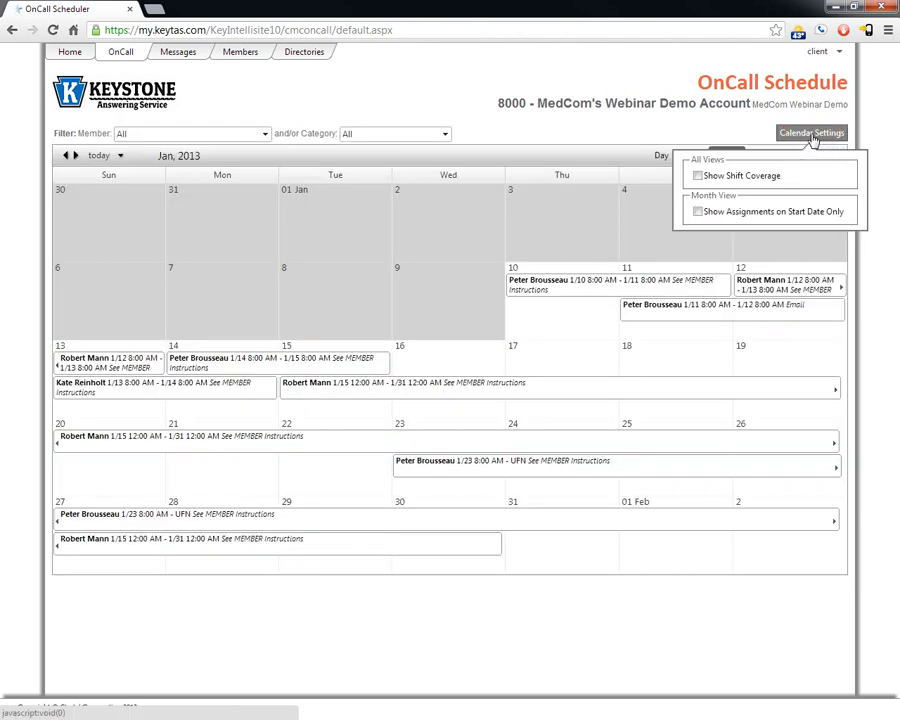
left_click(698, 213)
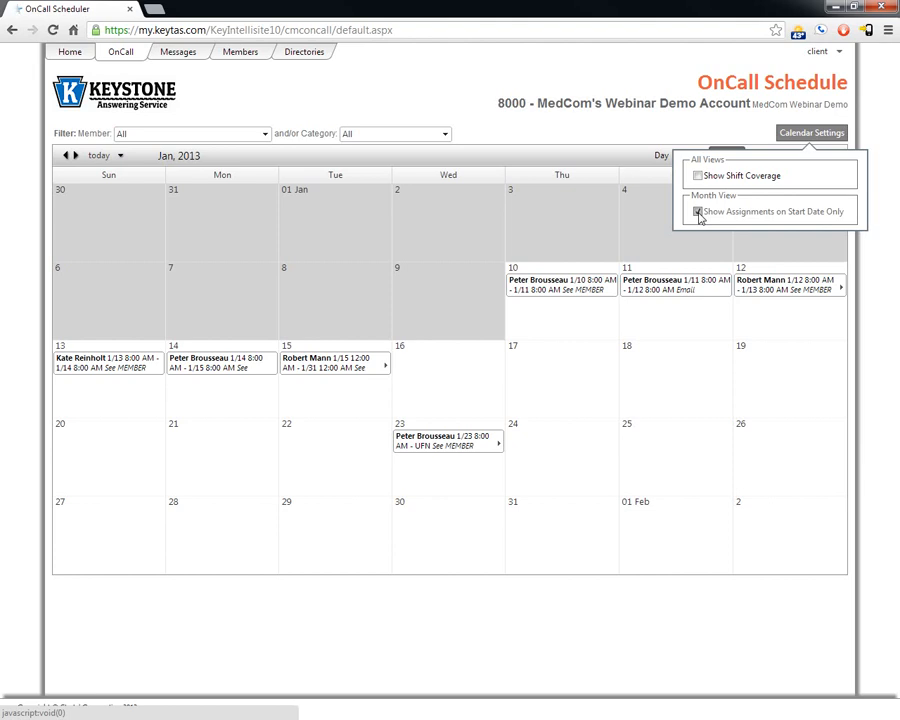
mouse_move(549, 296)
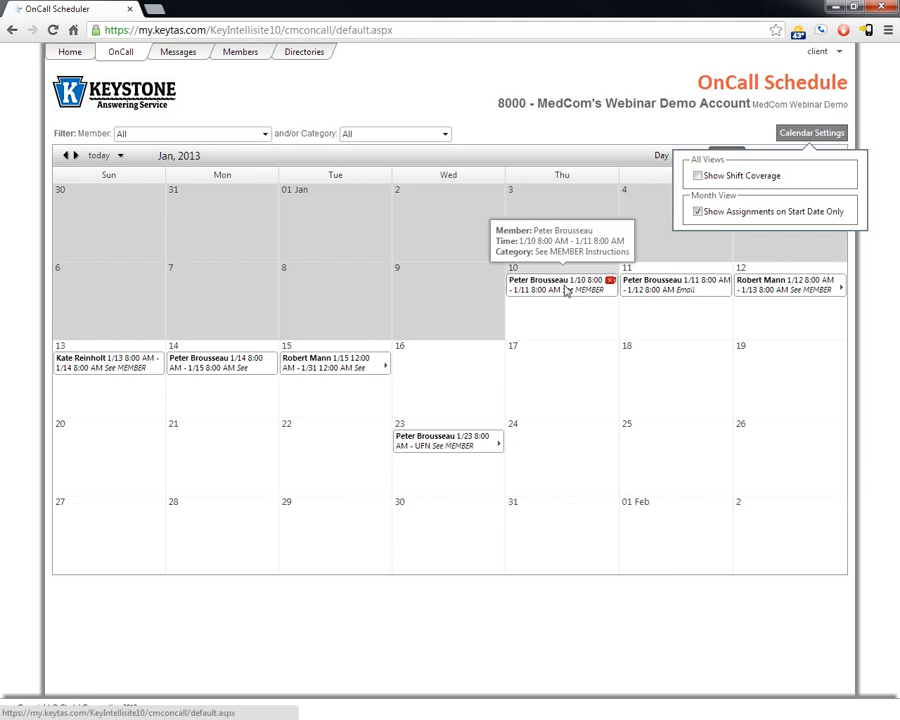
left_click(800, 134)
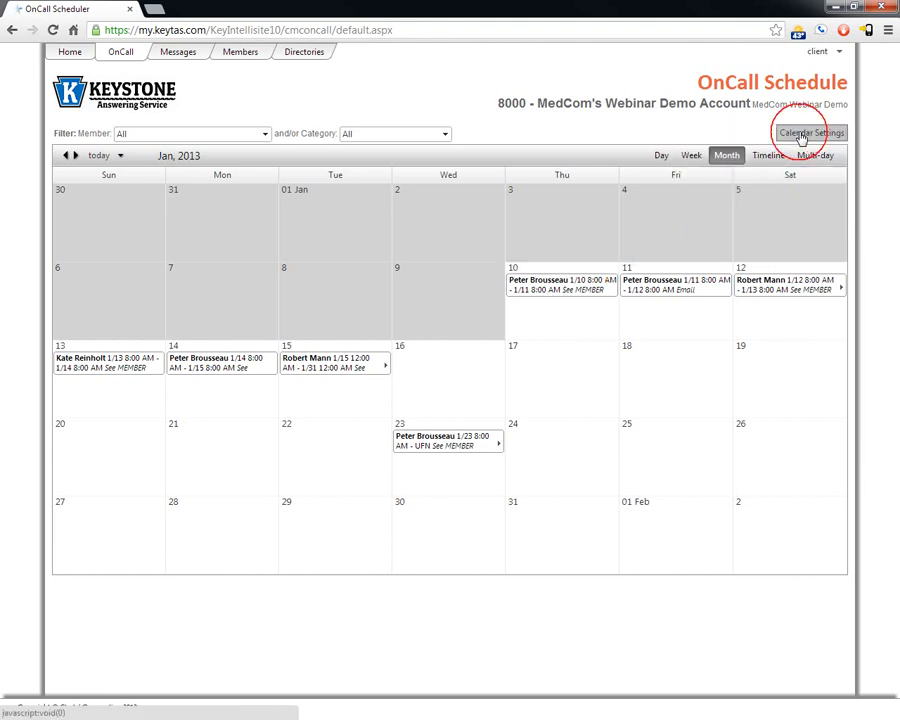
double_click(189, 440)
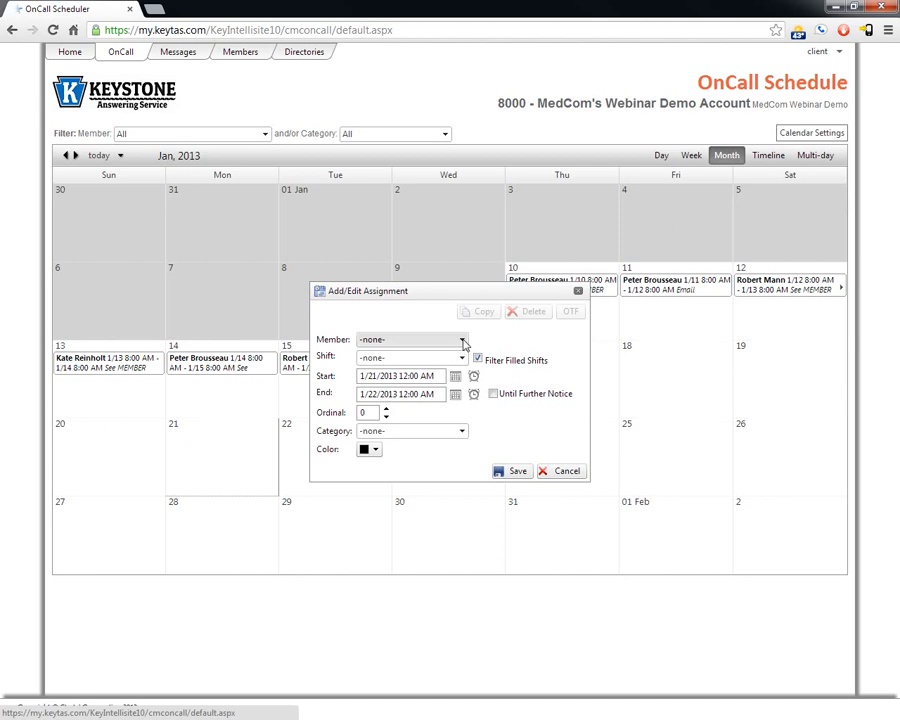
Step: Save a Jan 21 assignment for the chosen member, shift -none-, ending Jan 24 8:00 AM
left_click(463, 342)
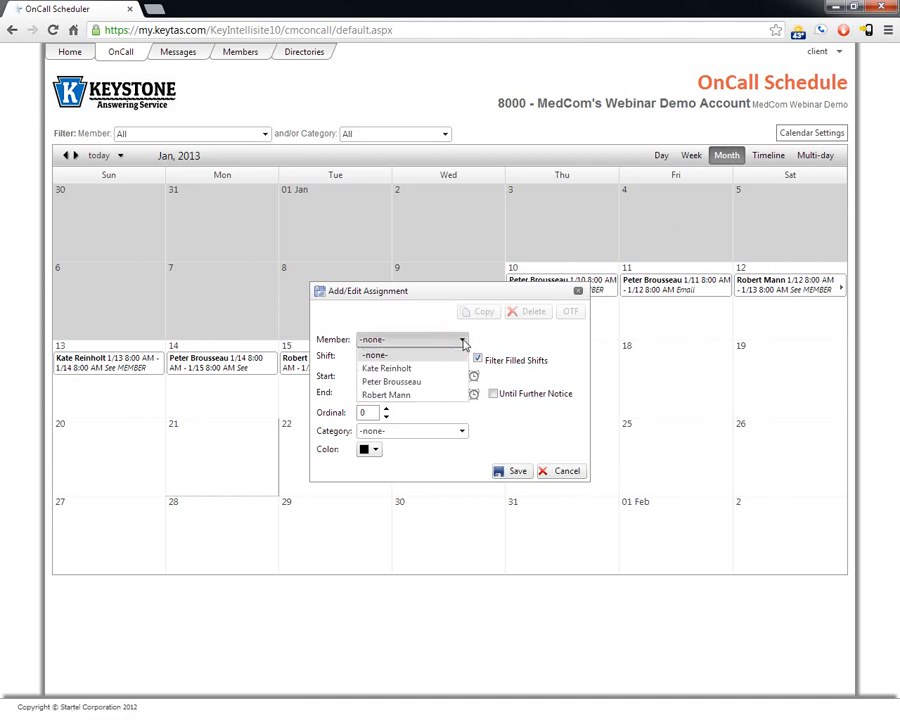
left_click(396, 395)
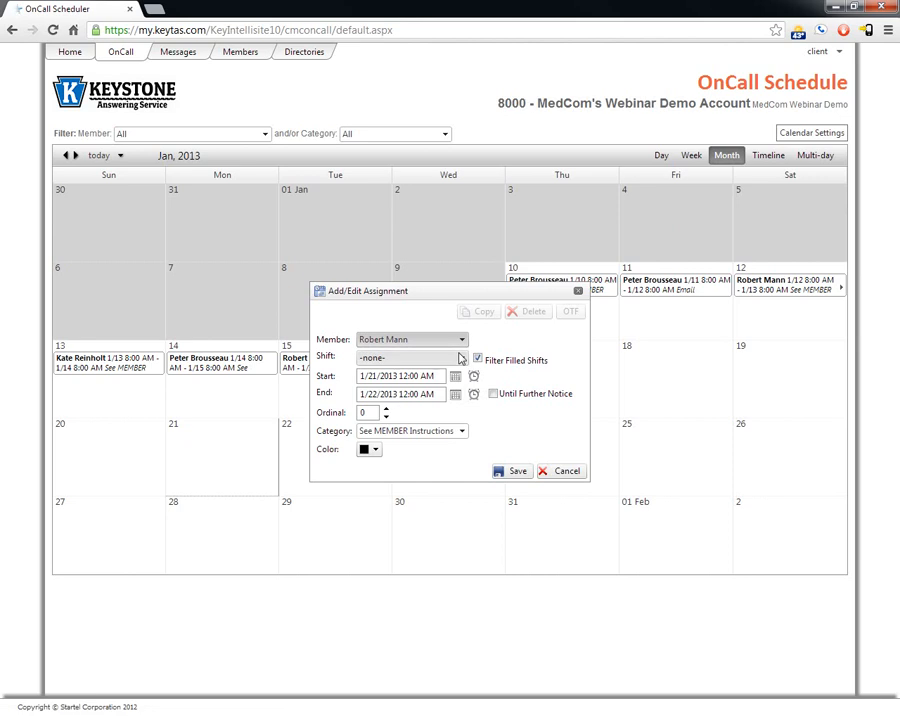
left_click(463, 360)
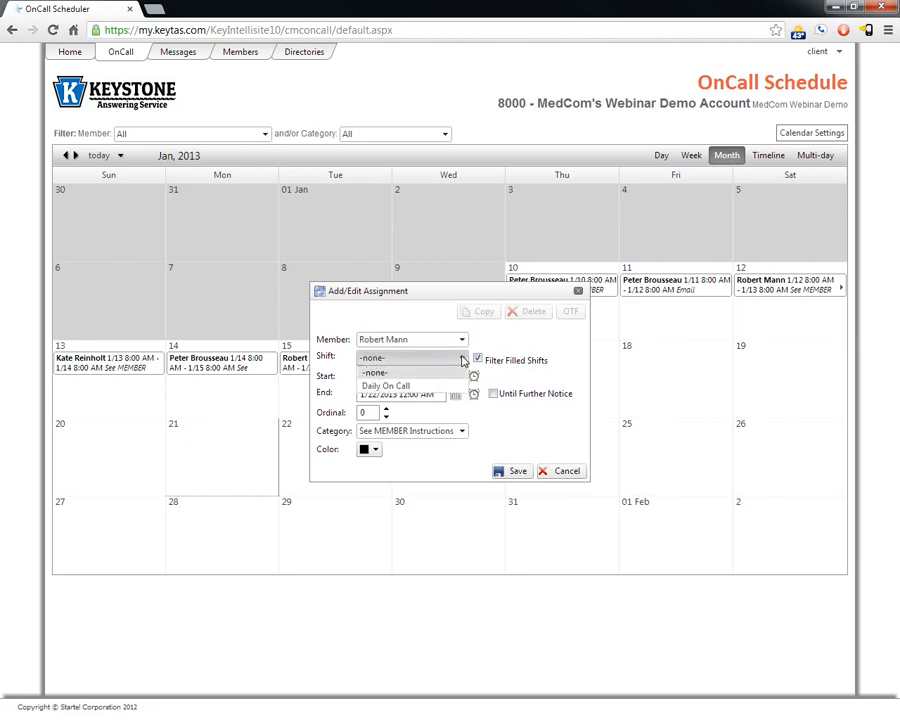
left_click(388, 389)
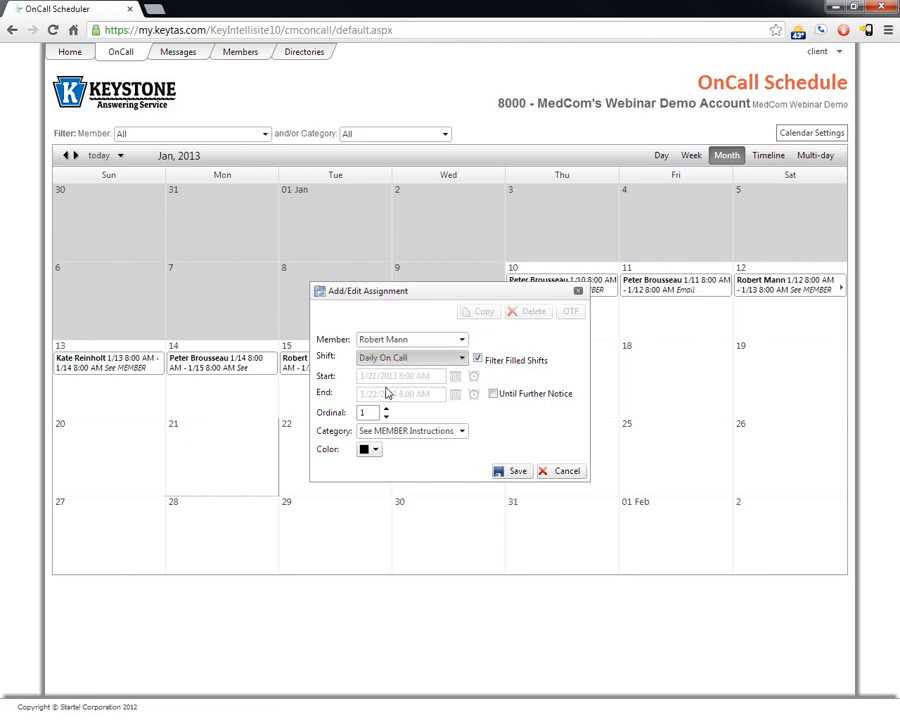
left_click(462, 360)
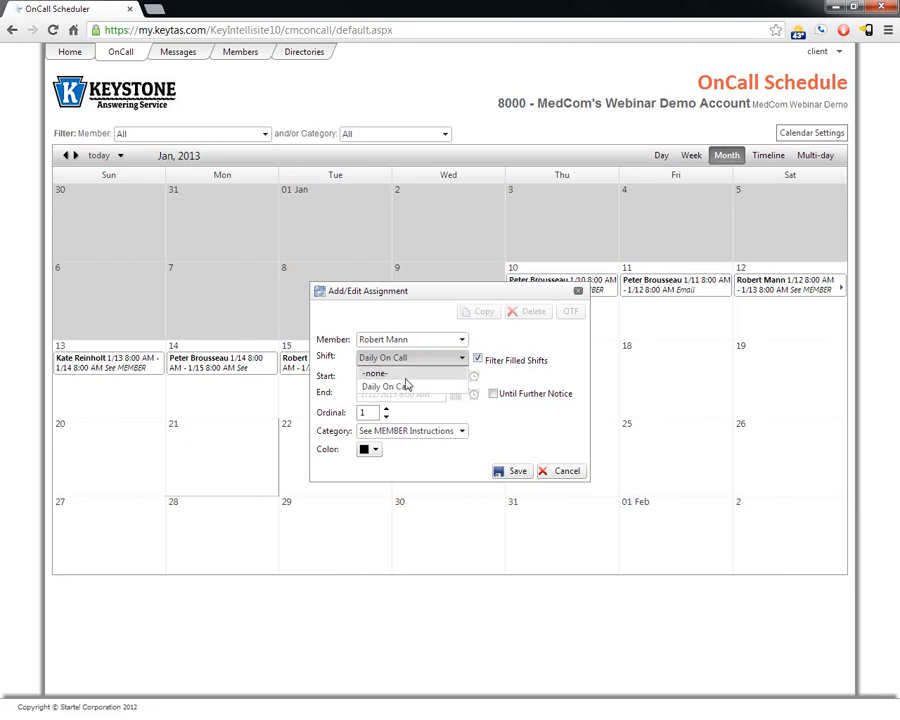
left_click(388, 374)
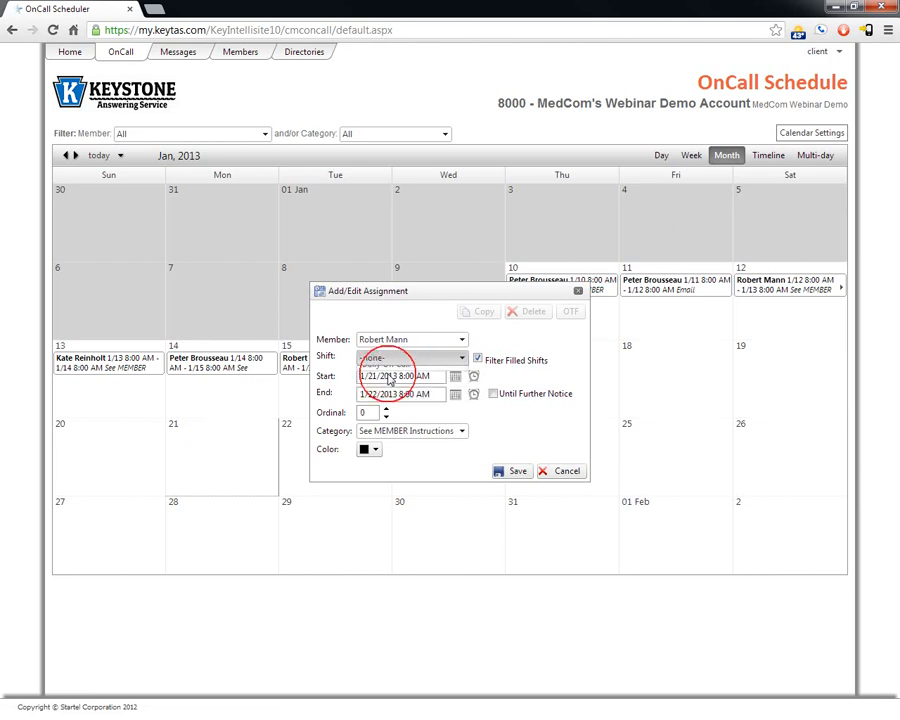
left_click(456, 398)
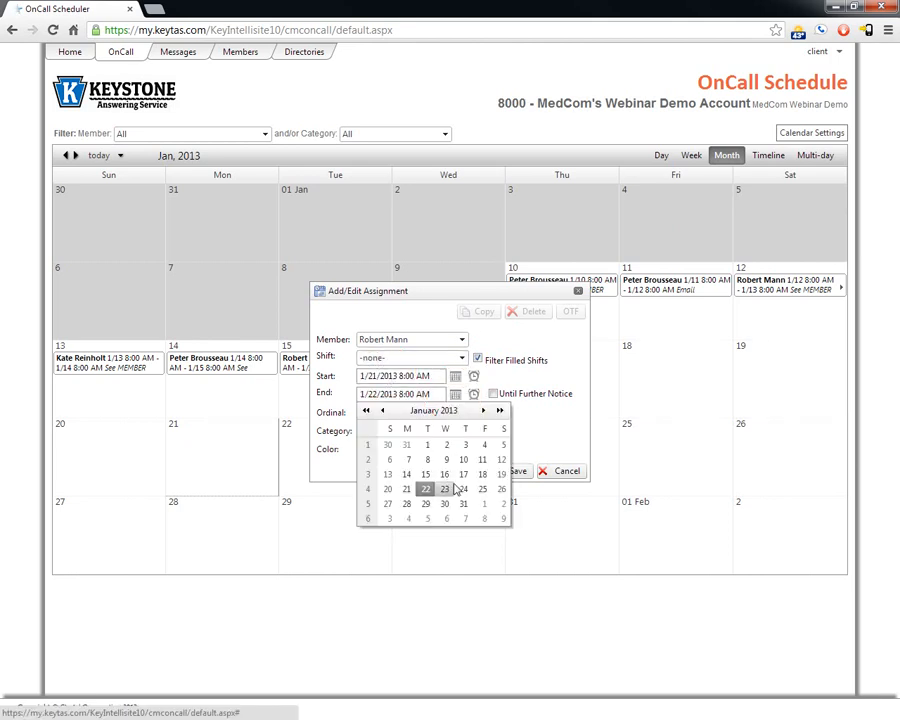
left_click(464, 486)
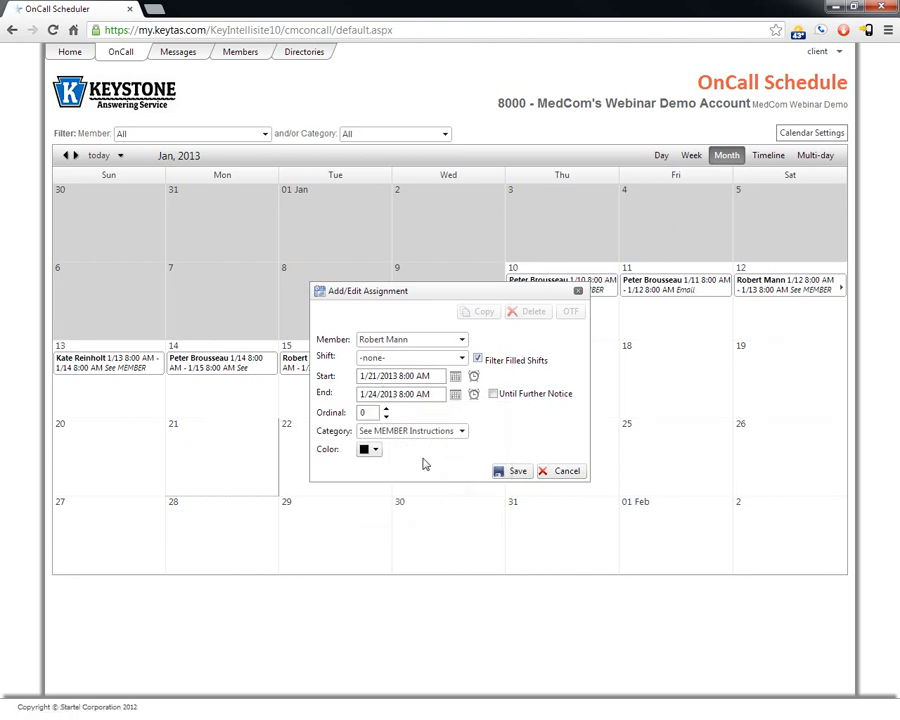
left_click(518, 471)
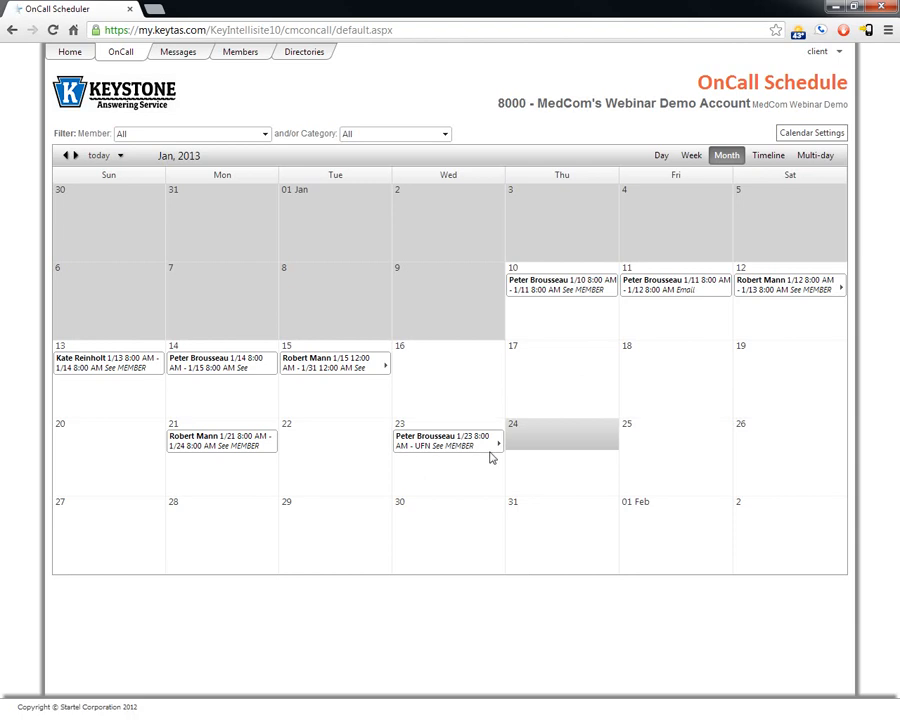
mouse_move(217, 445)
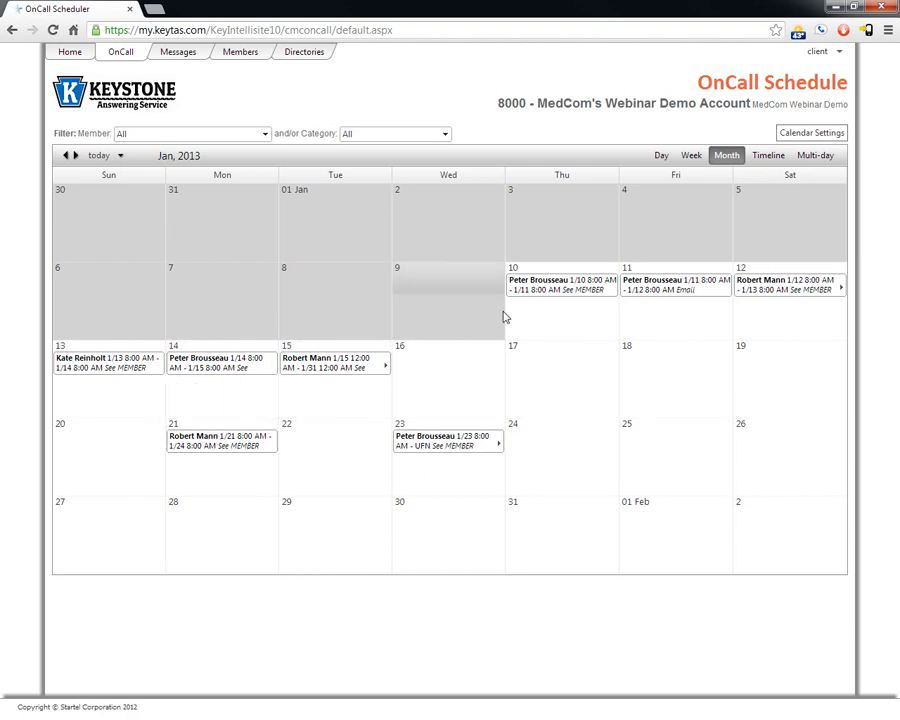
Step: Reassign the Jan 11 assignment to another member with category Email and save
left_click(658, 287)
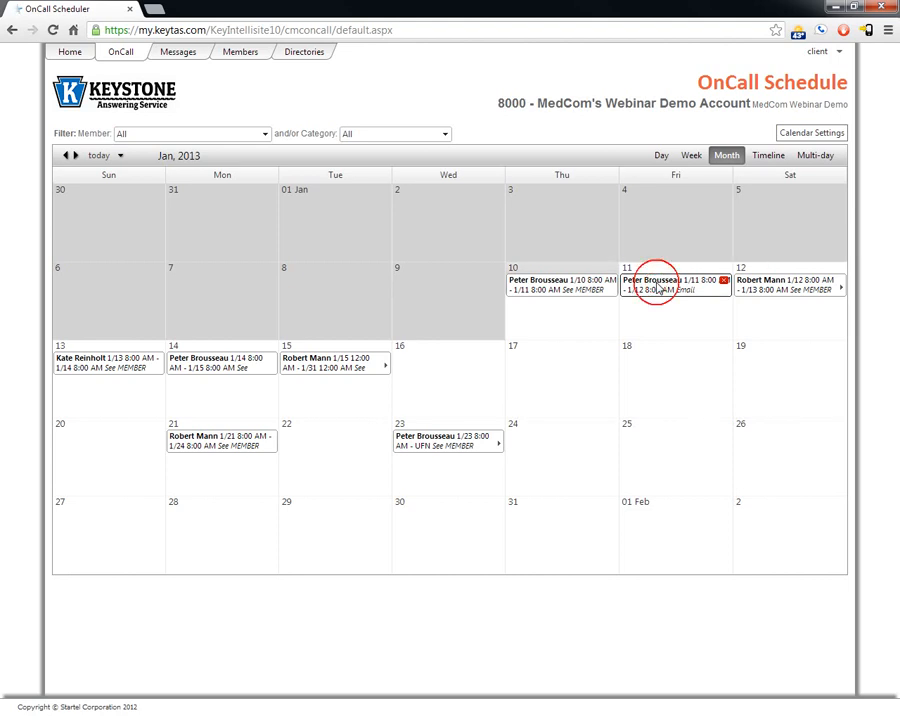
left_click(460, 339)
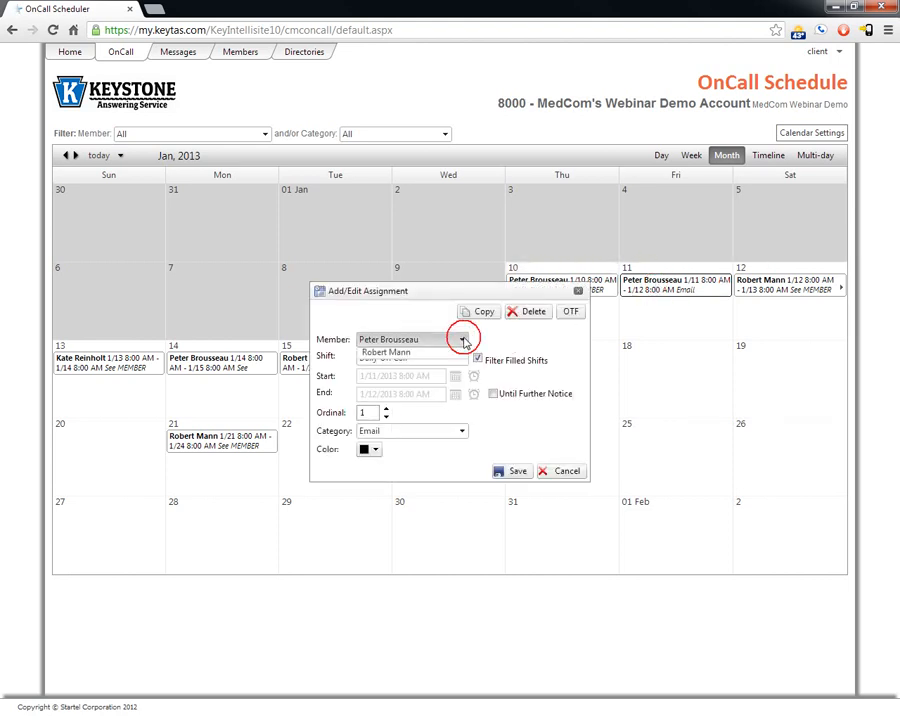
left_click(398, 370)
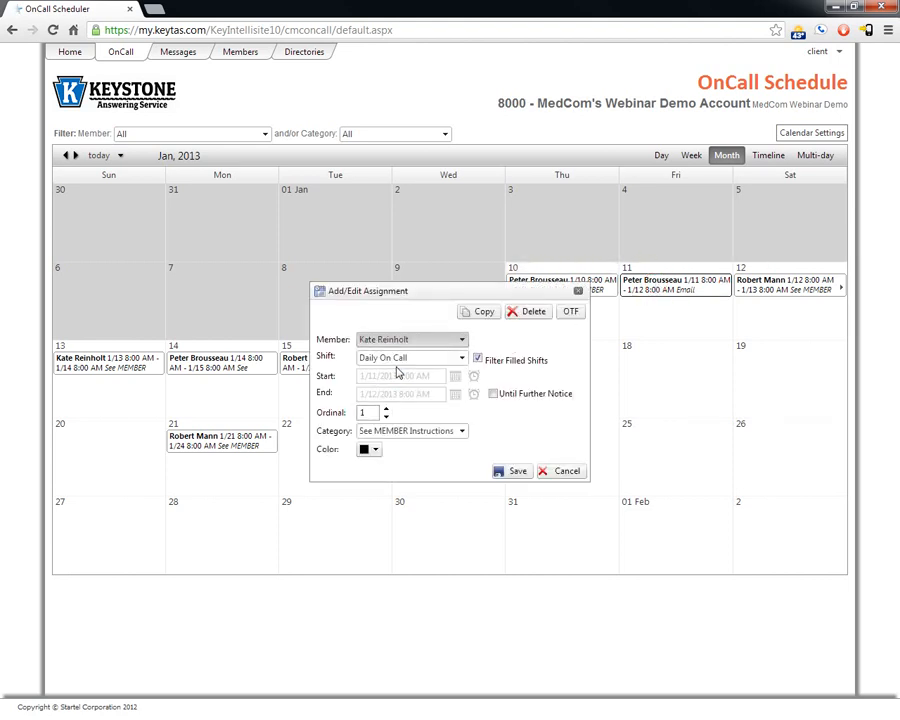
left_click(462, 431)
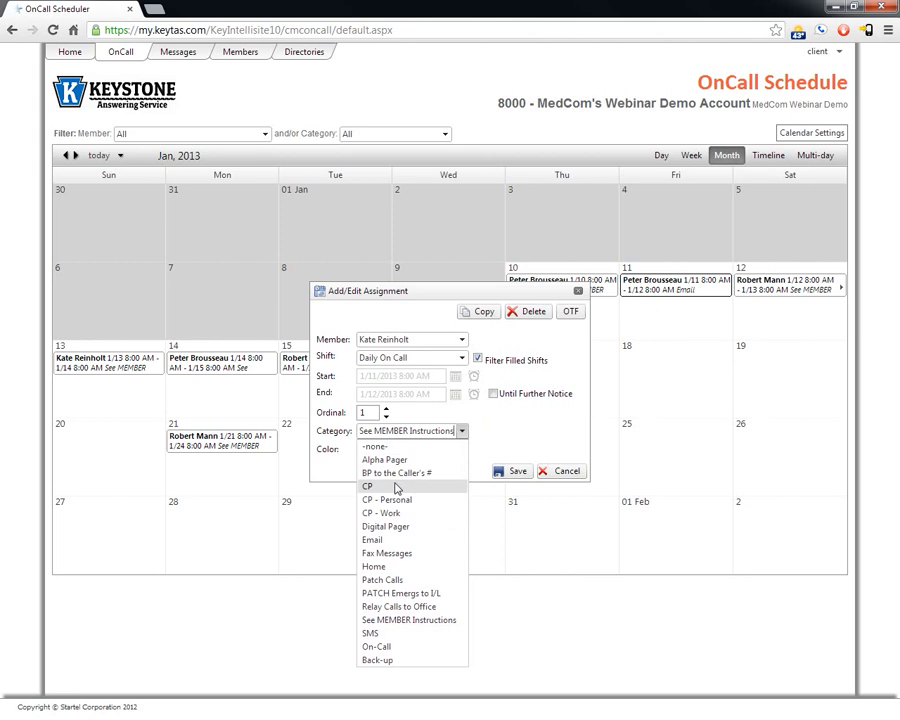
left_click(383, 540)
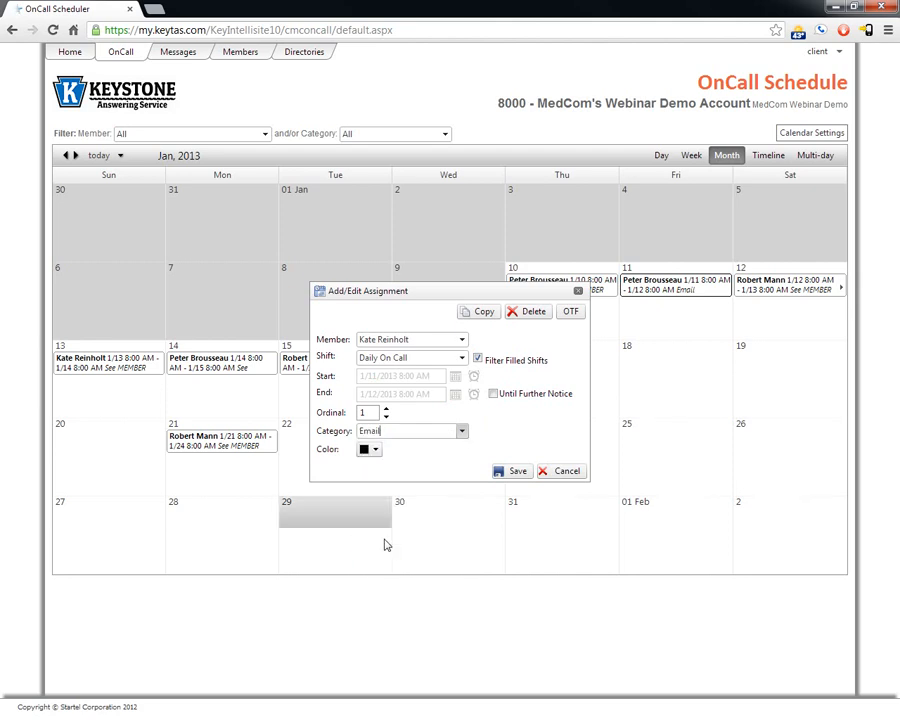
left_click(510, 473)
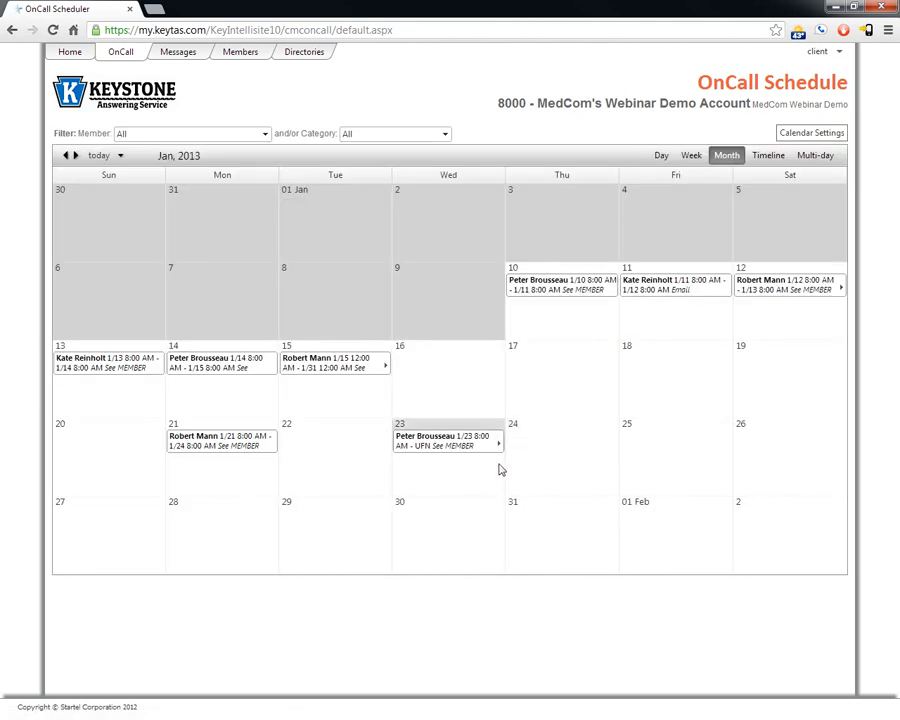
Step: Make the Jan 11 assignment run Until Further Notice, then filter the calendar to one member
left_click(437, 443)
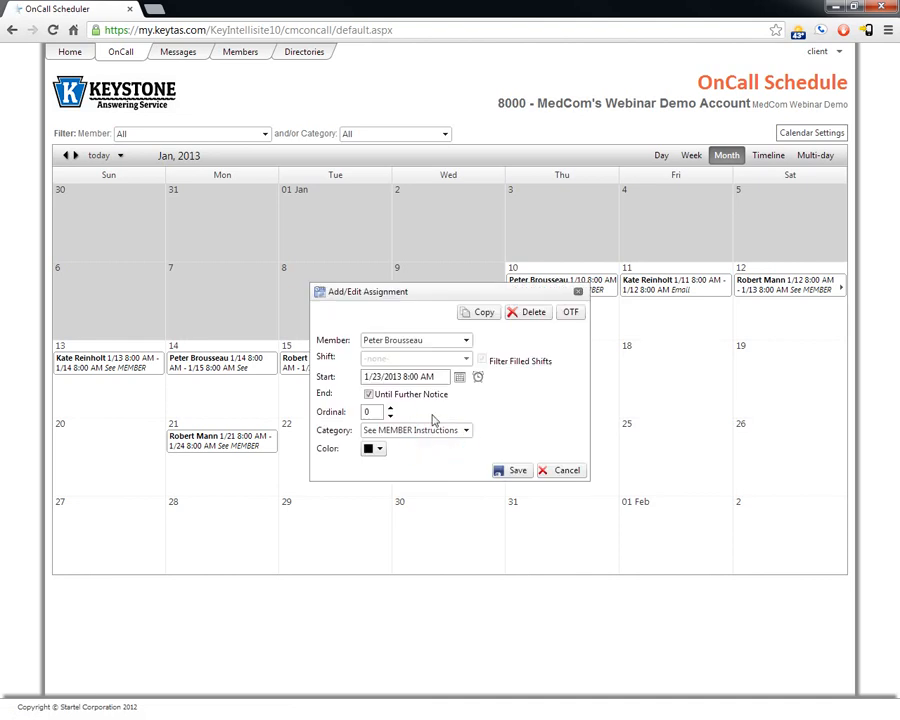
left_click(558, 470)
left_click(663, 290)
left_click(493, 395)
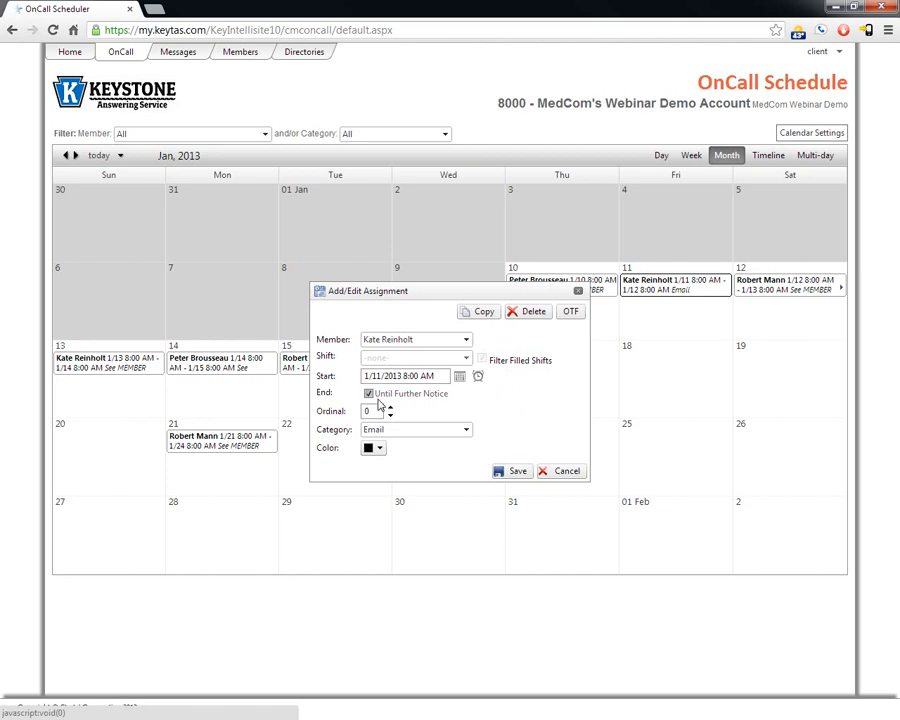
left_click(515, 471)
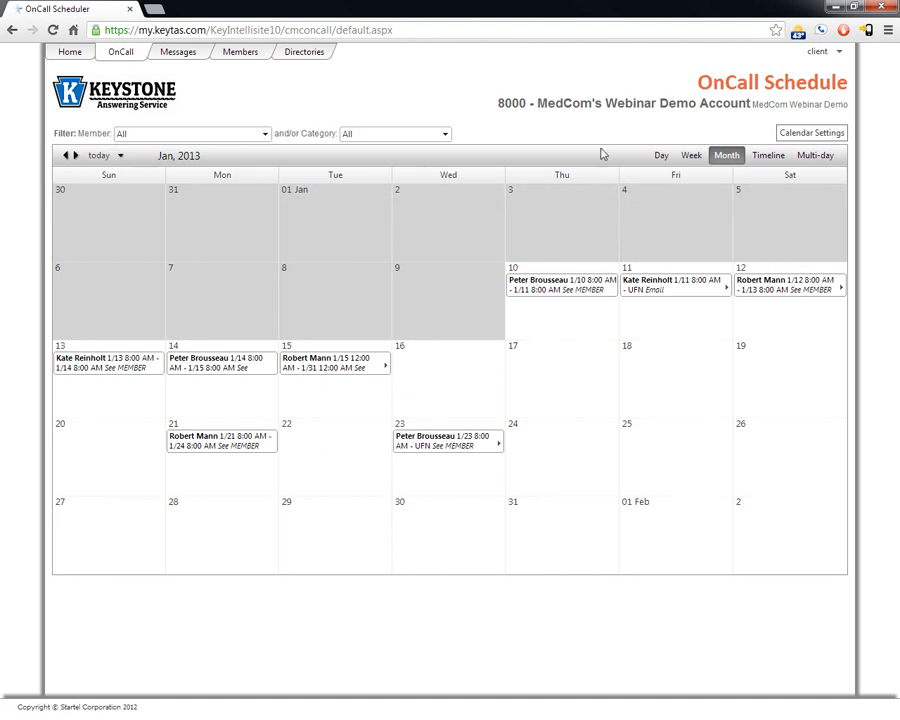
left_click(264, 135)
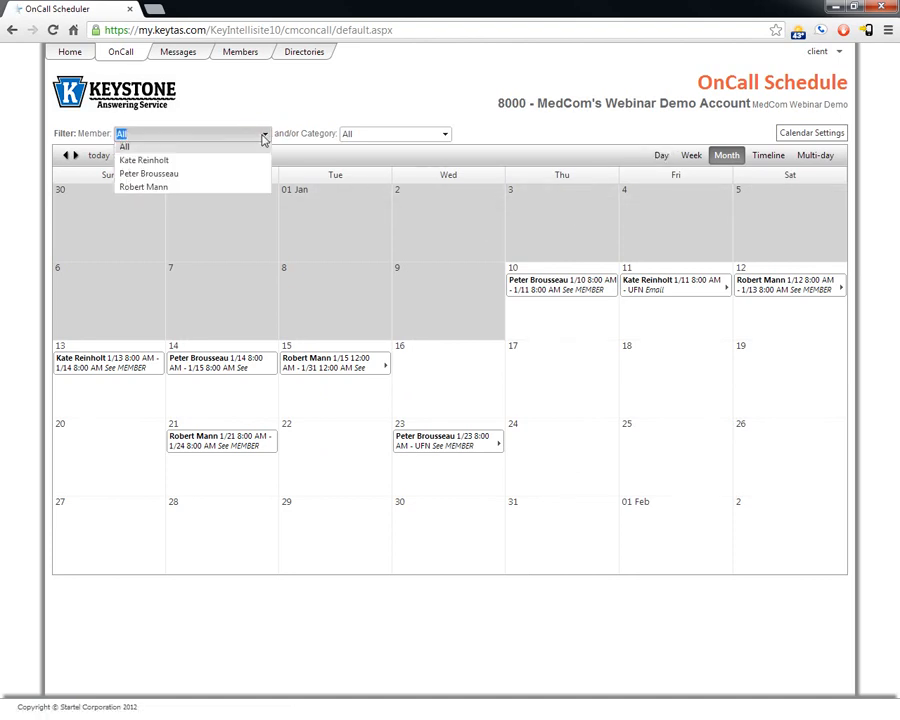
left_click(133, 176)
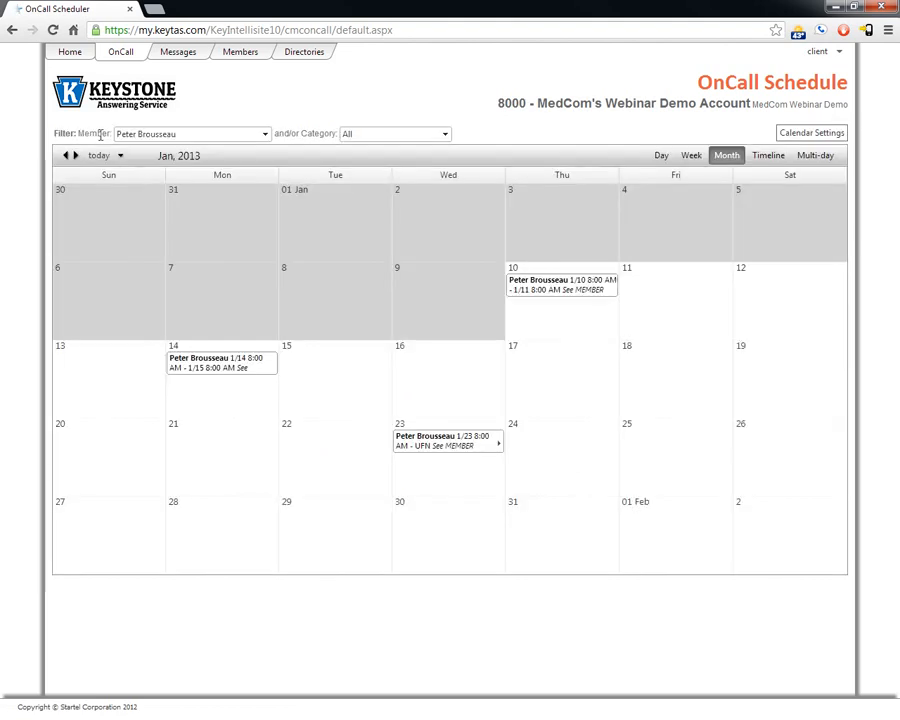
Step: Reset the member filter to All, try the Day, Week and Multi-day views, then return to Month
left_click(262, 134)
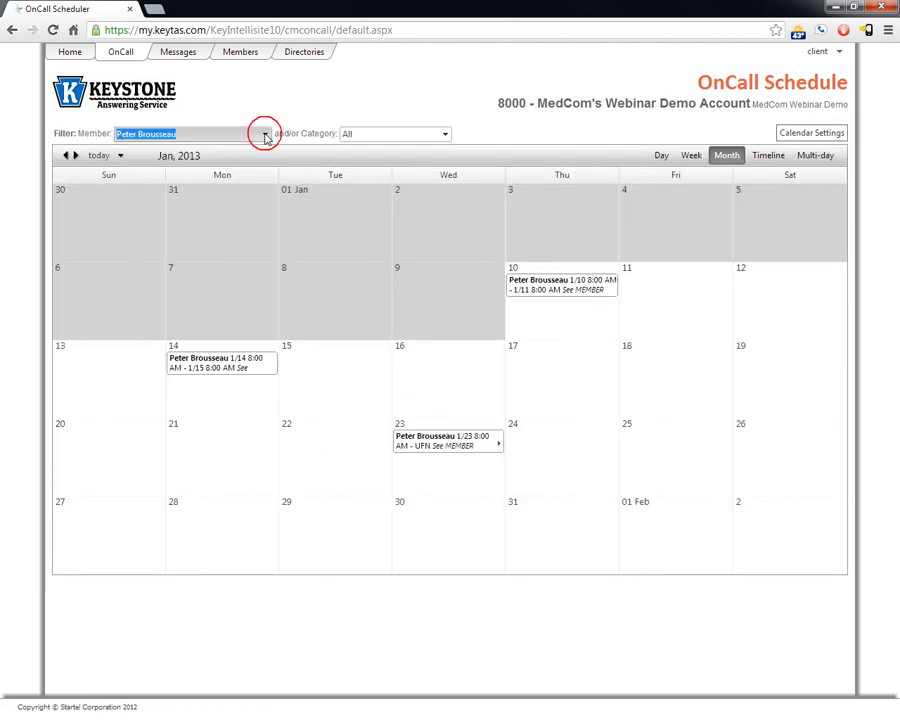
left_click(235, 150)
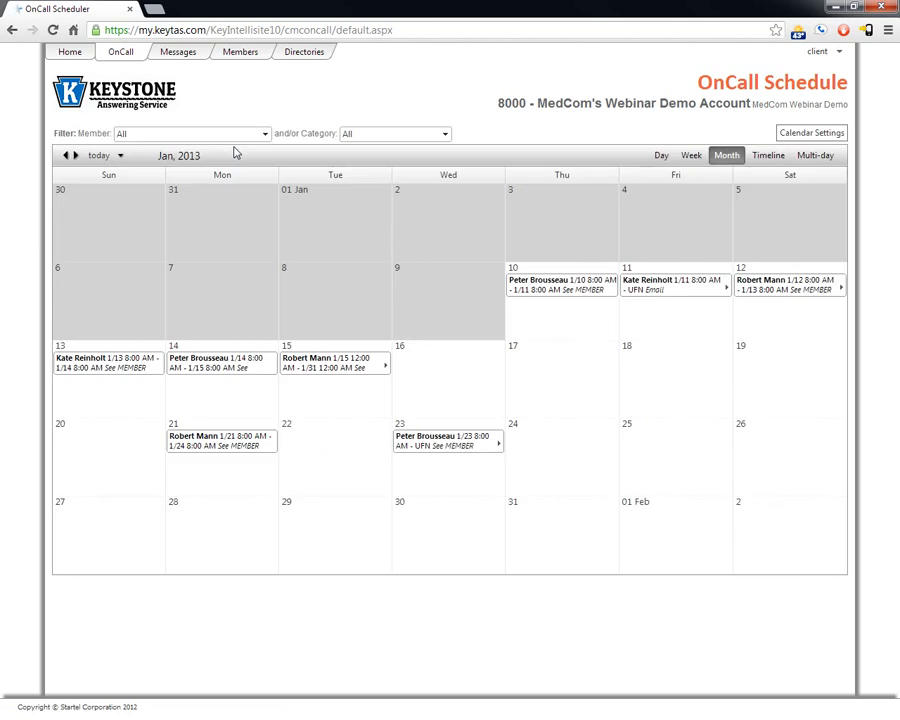
left_click(662, 158)
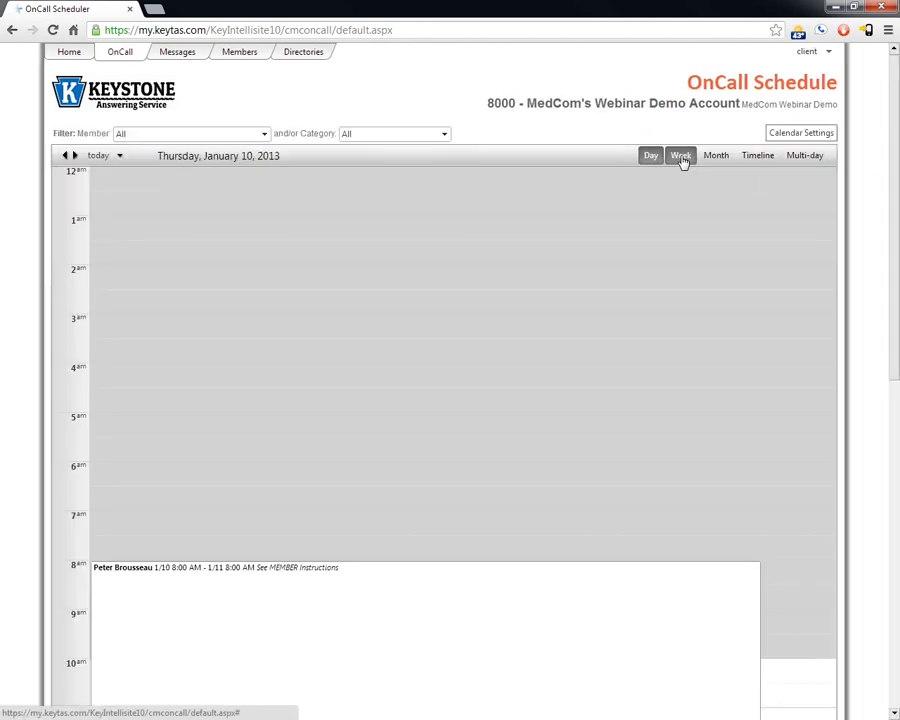
left_click(680, 157)
left_click(717, 160)
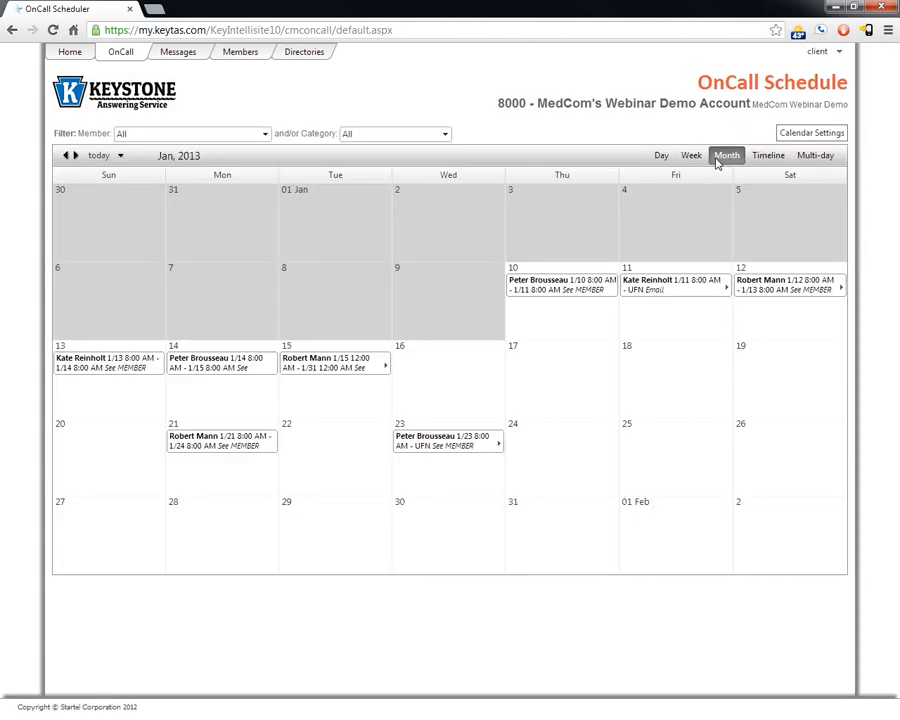
left_click(814, 160)
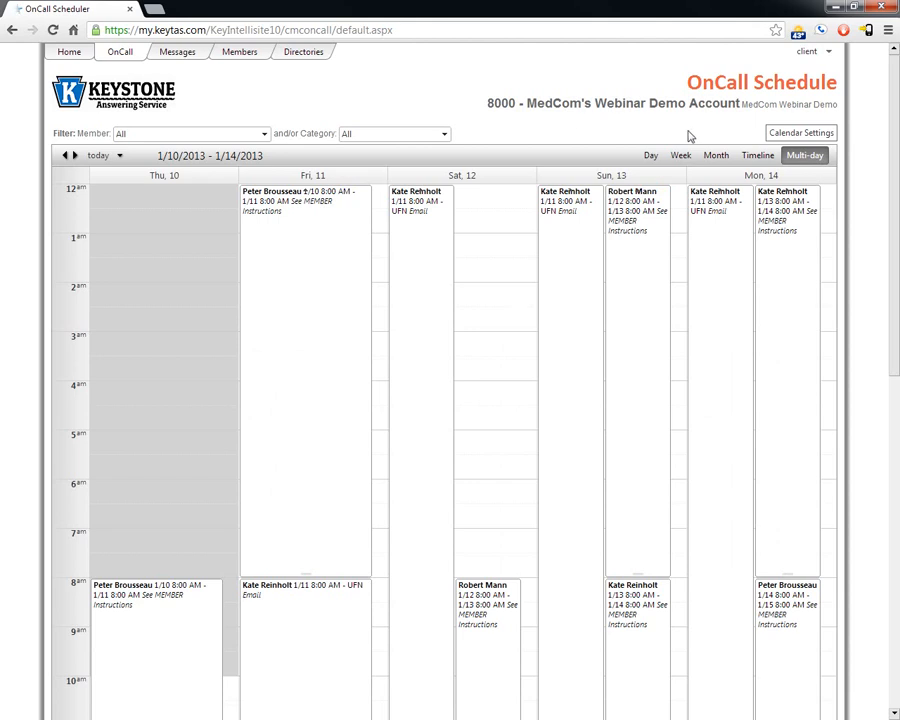
left_click(715, 158)
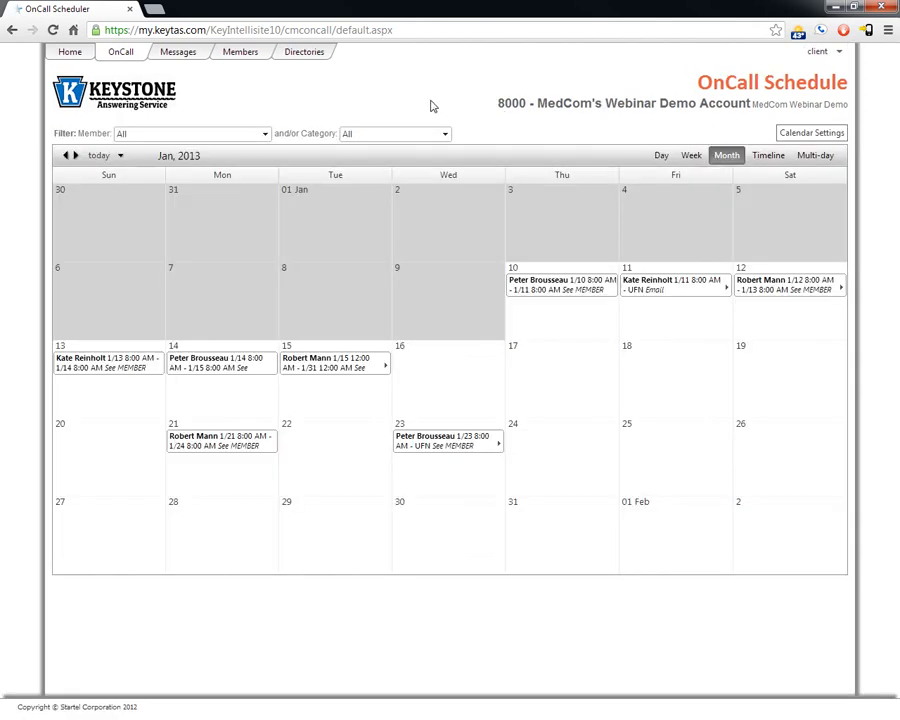
Step: Select the Jan 23 and Jan 11 on-call assignments on the month calendar
mouse_move(447, 450)
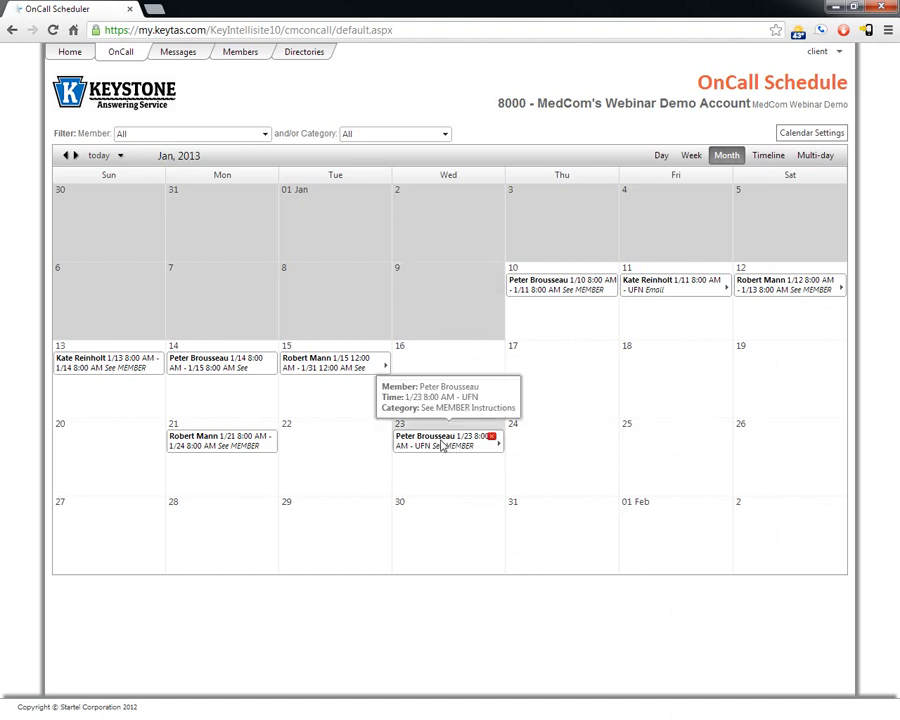
left_click(440, 447)
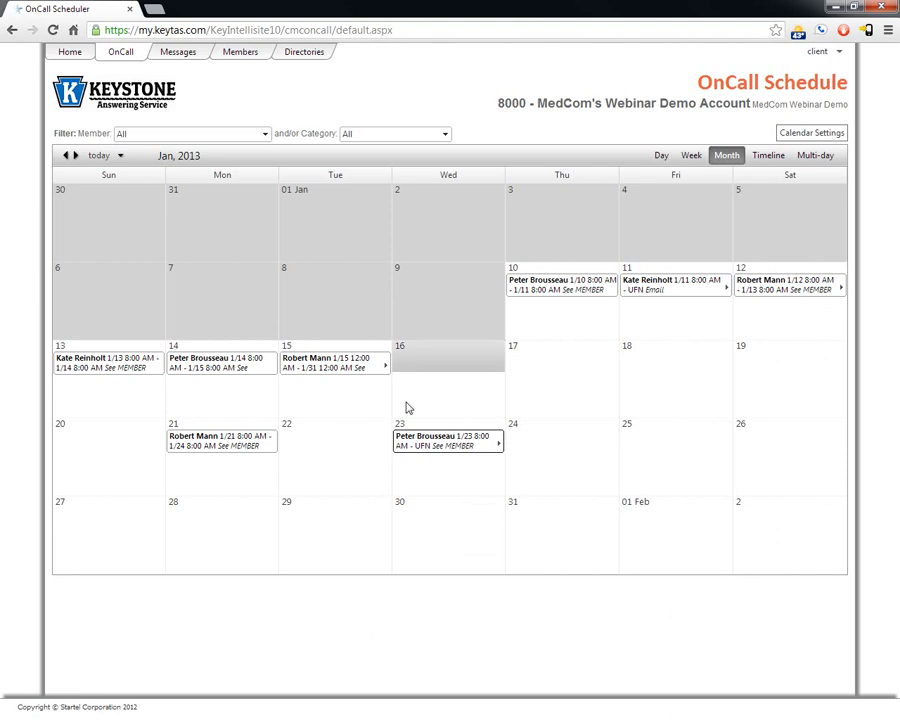
left_click(668, 287)
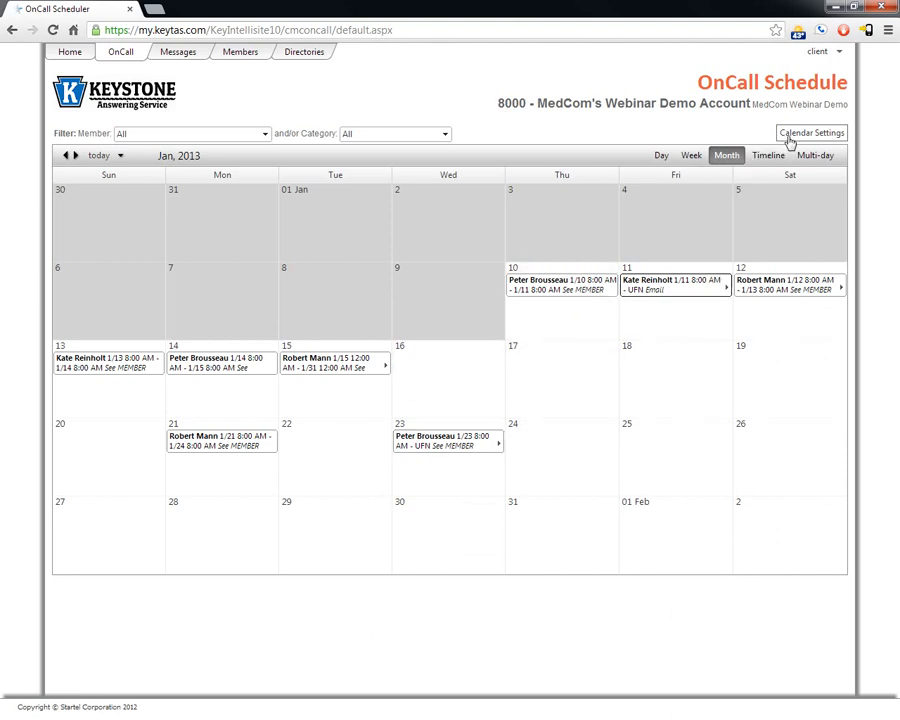
Step: Untick Show Assignments on Start Date Only and drag the Jan 10 assignment to Wednesday Jan 16
left_click(806, 135)
left_click(697, 212)
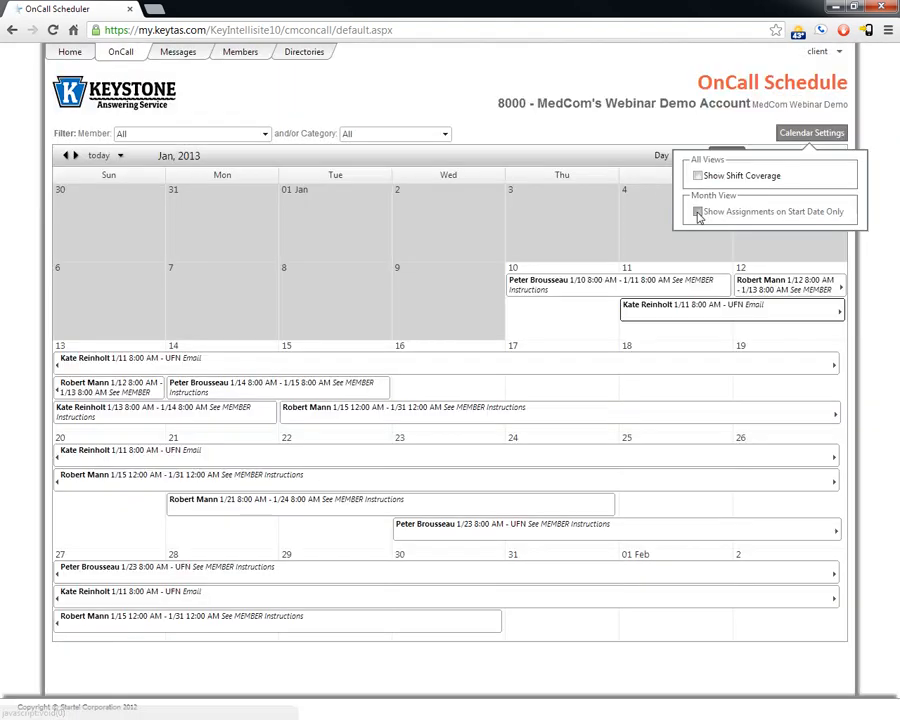
left_click(561, 316)
left_click_drag(561, 316, 428, 406)
Step: Re-tick Show Assignments on Start Date Only and delete the Jan 16 assignment
left_click(818, 134)
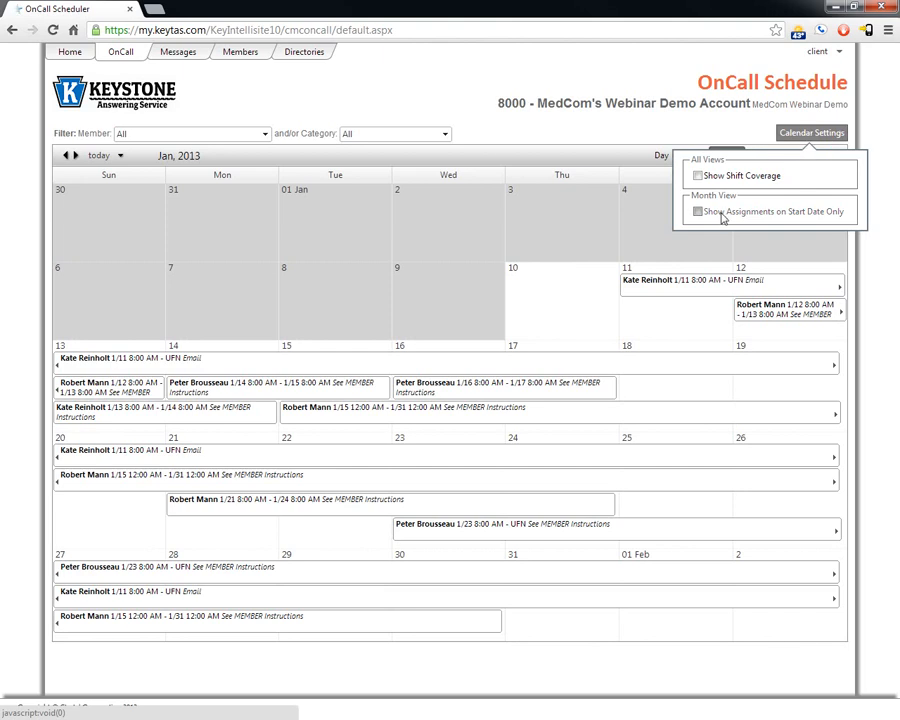
left_click(722, 213)
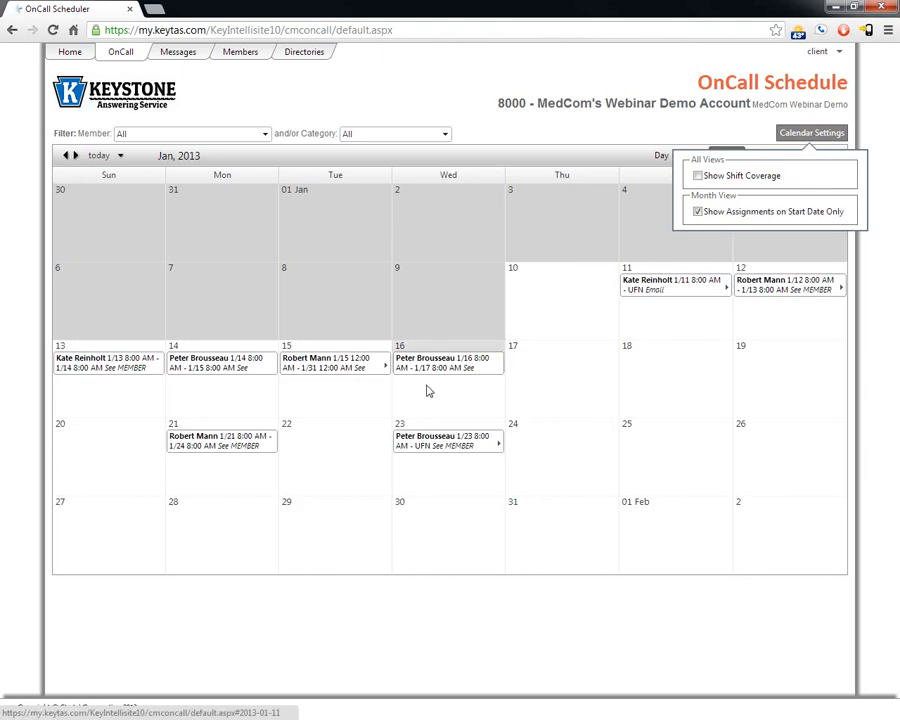
mouse_move(425, 367)
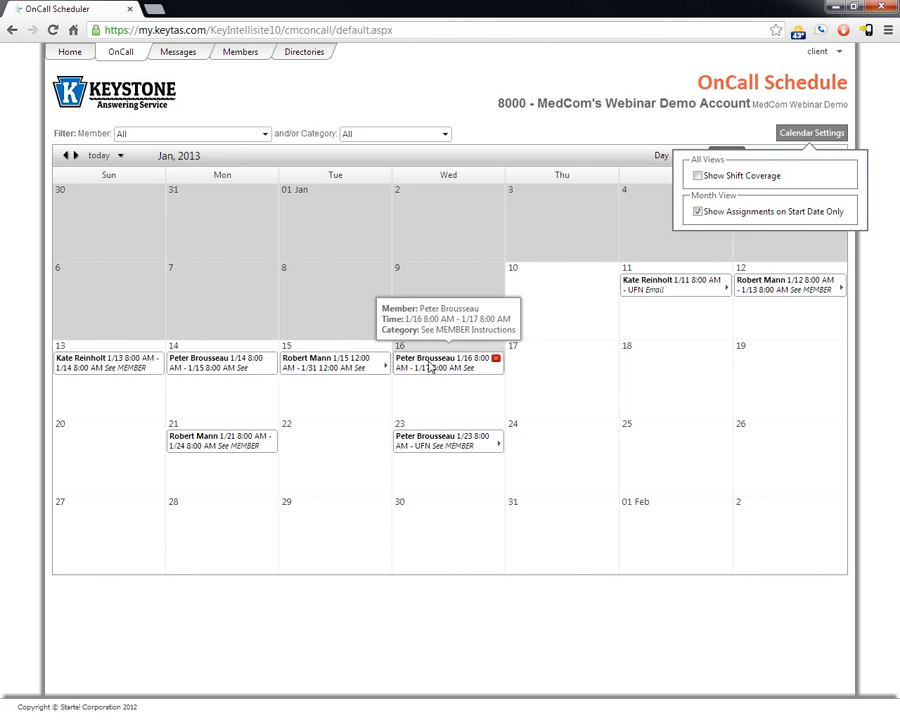
left_click(496, 358)
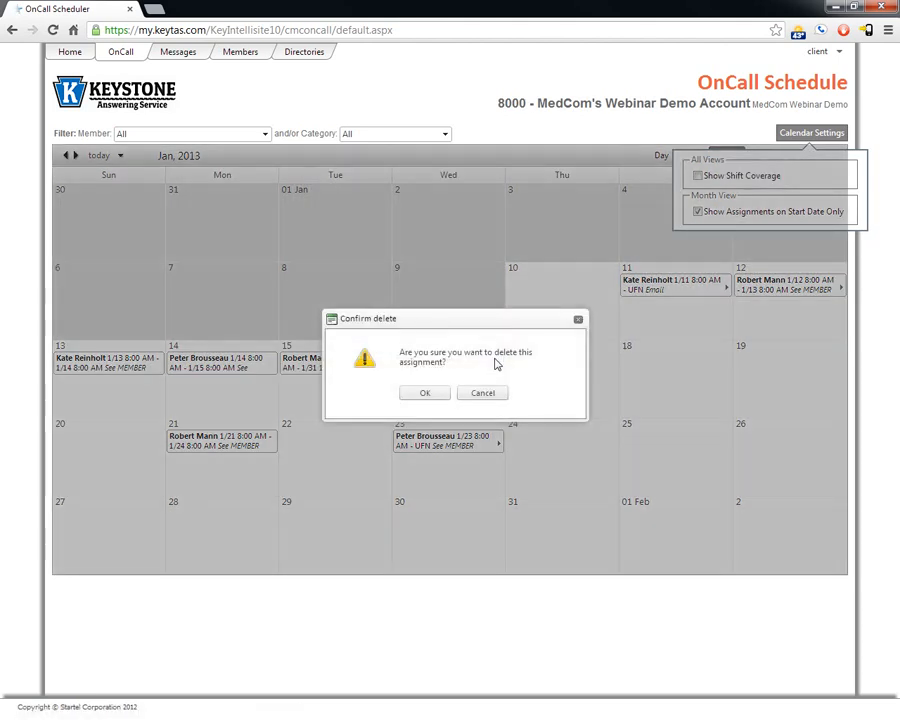
left_click(429, 394)
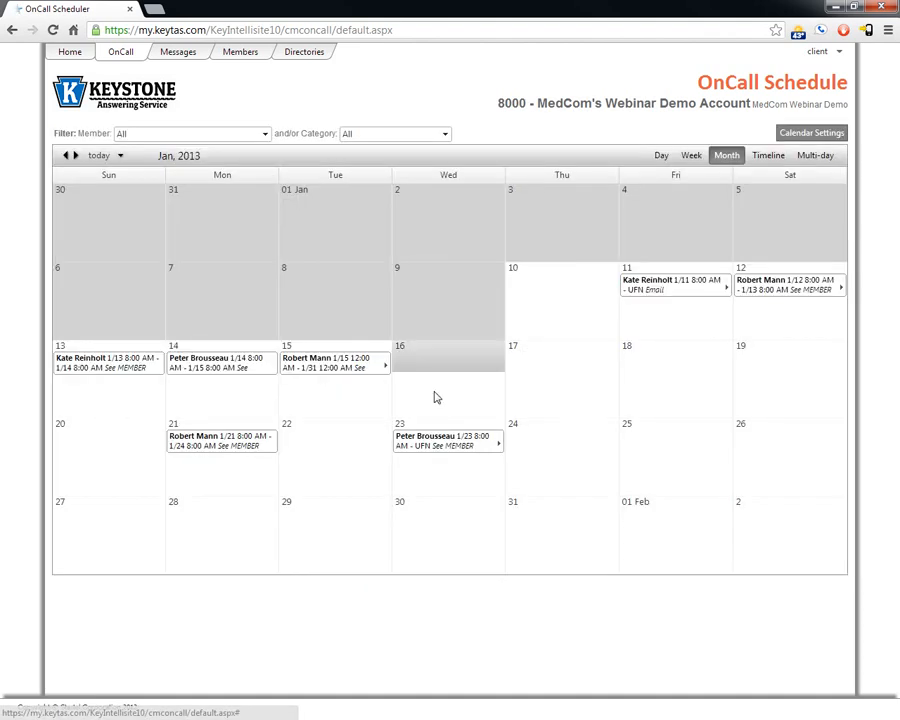
Step: Open Directory Maintenance and load the demo account's directory records
left_click(300, 55)
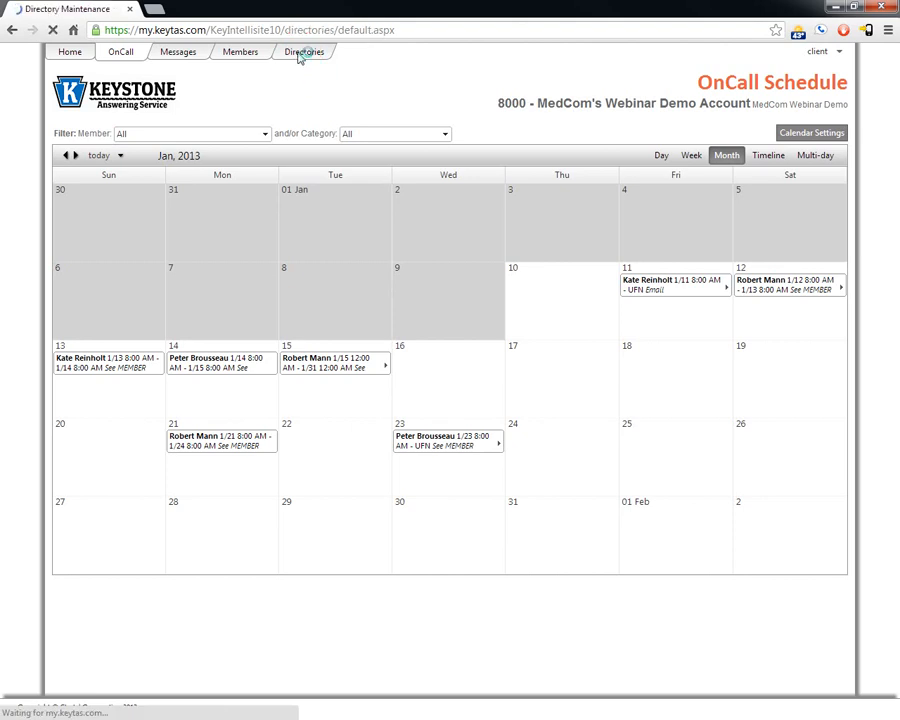
left_click(838, 106)
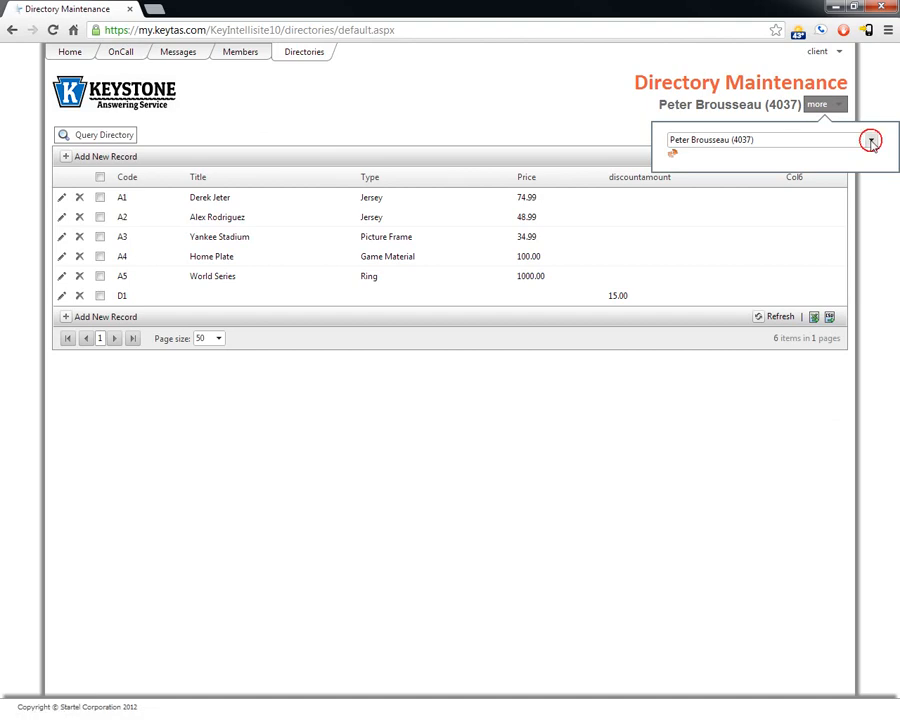
left_click(871, 140)
left_click(782, 168)
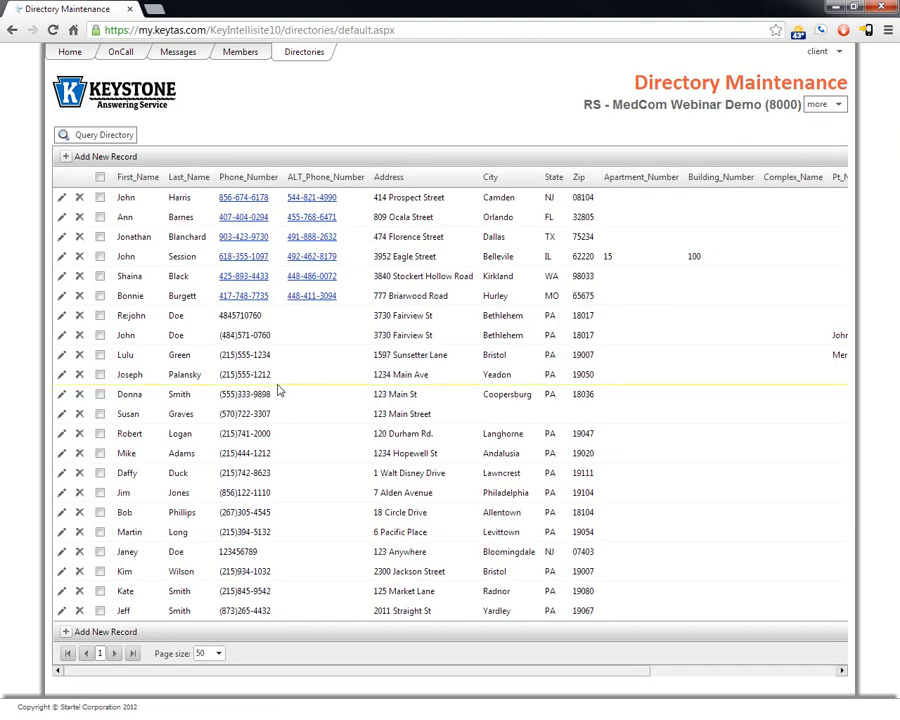
Step: Sort the grid by First_Name, then Last_Name, finally by Address
left_click(130, 177)
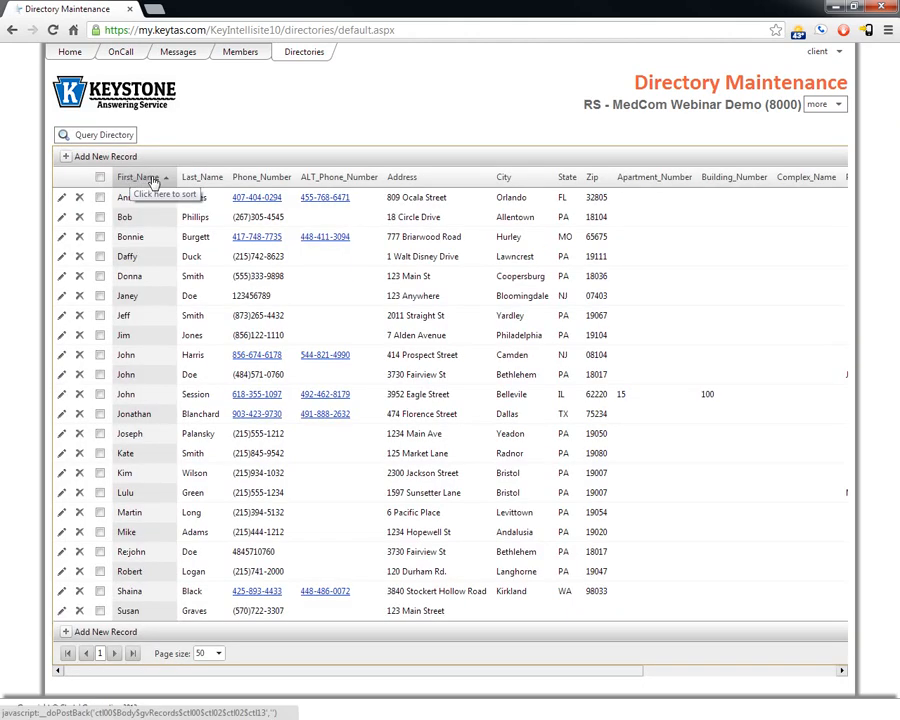
left_click(202, 177)
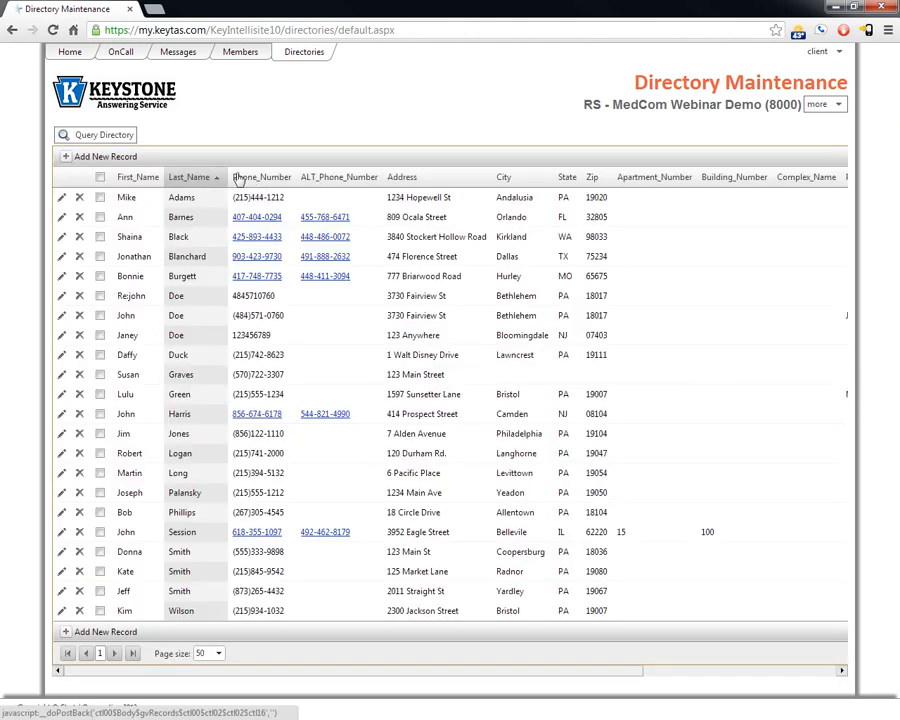
left_click(405, 177)
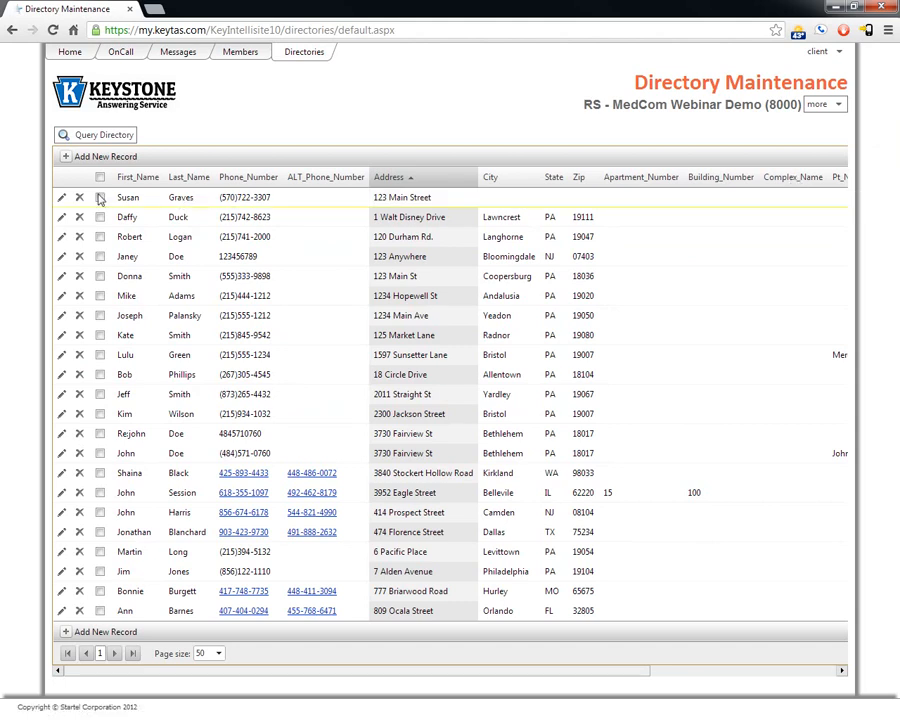
Step: Change the top record's First_Name to 'Peter' and save it
left_click(61, 198)
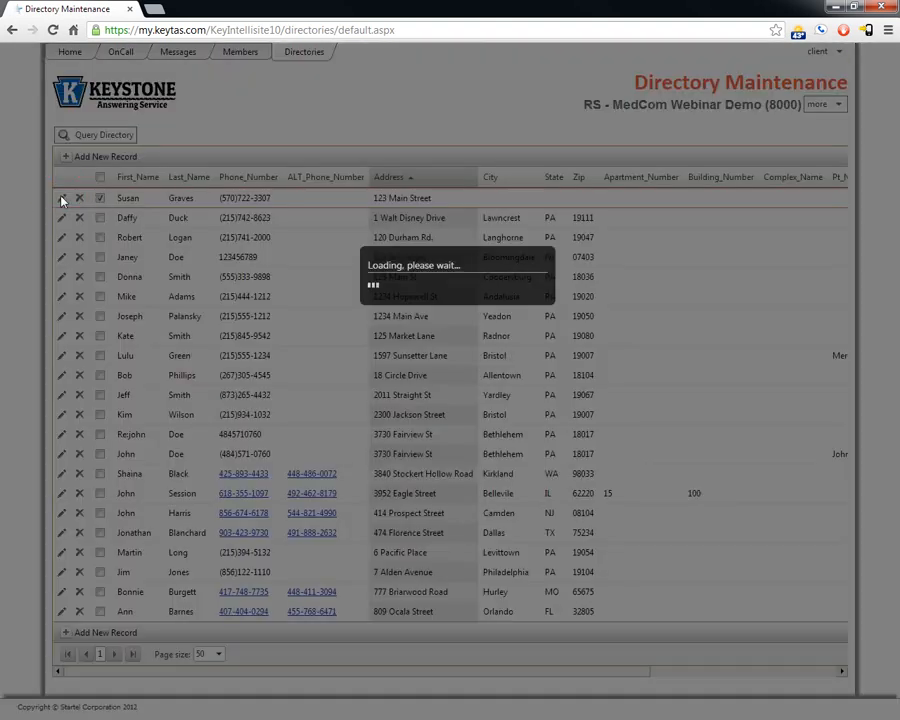
left_click(476, 249)
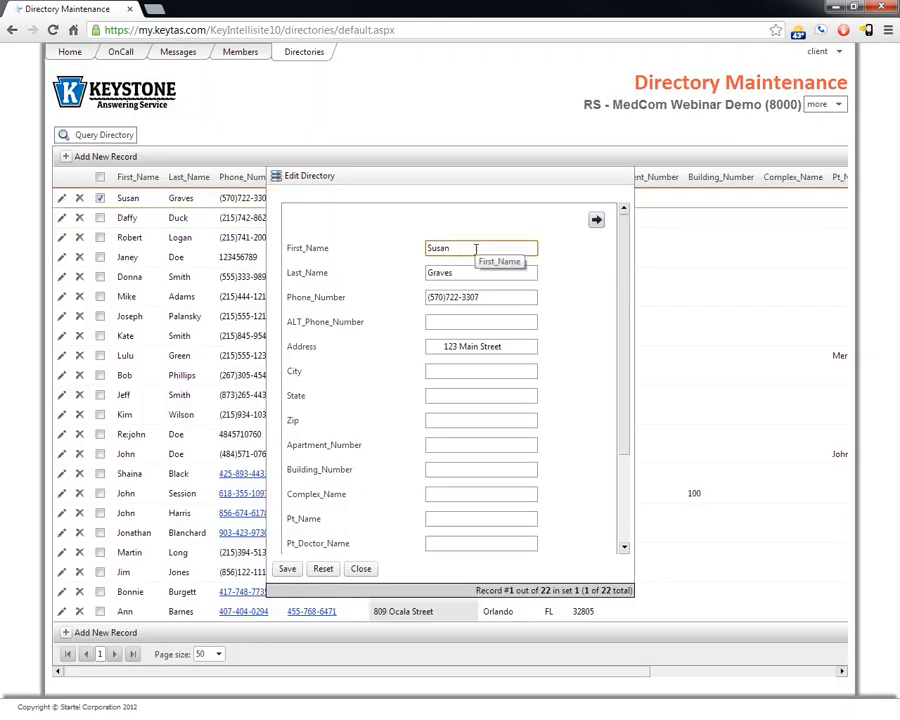
double_click(476, 249)
type("Peter")
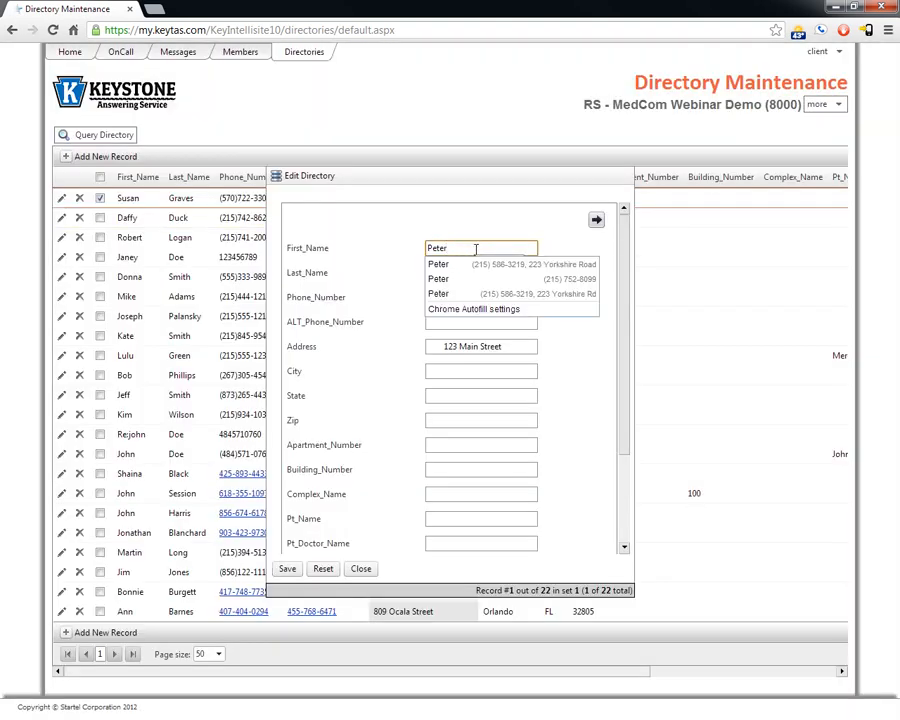
left_click(288, 569)
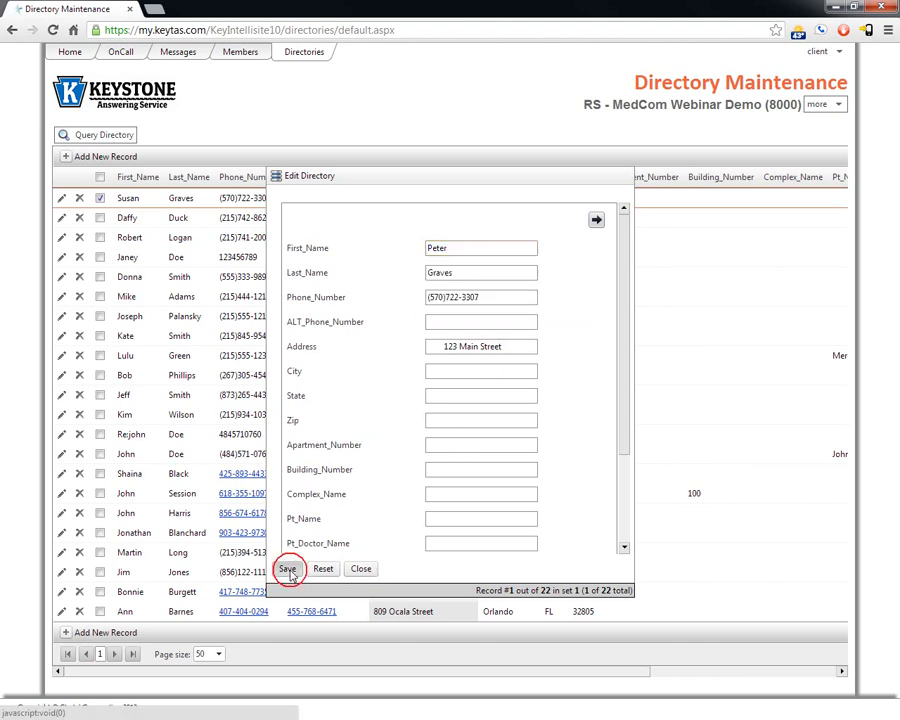
left_click(361, 569)
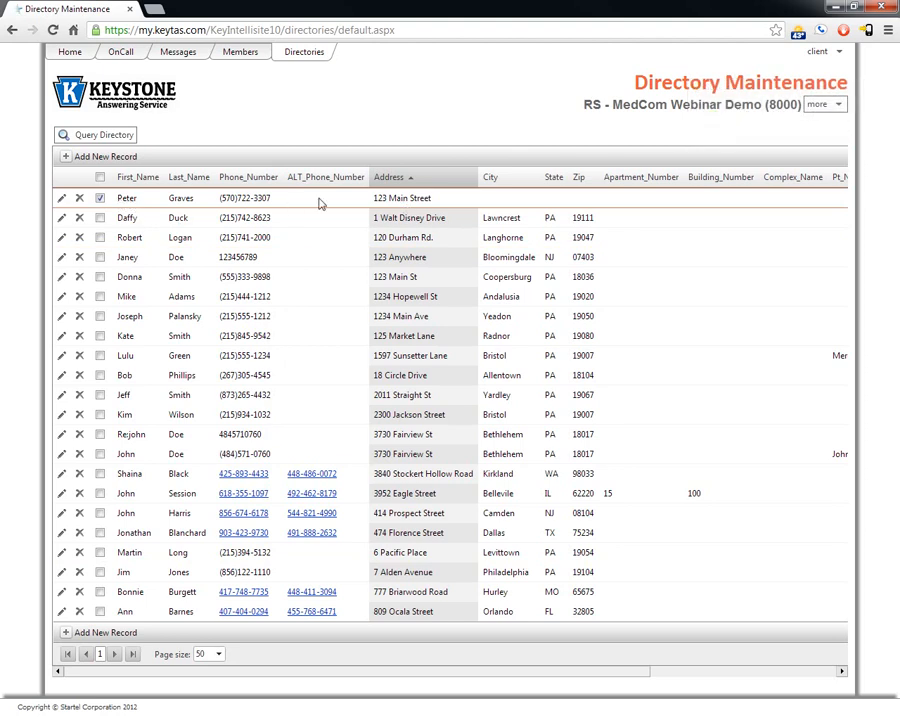
Step: Delete the edited record, then open and close an empty Add New Record form
left_click(80, 200)
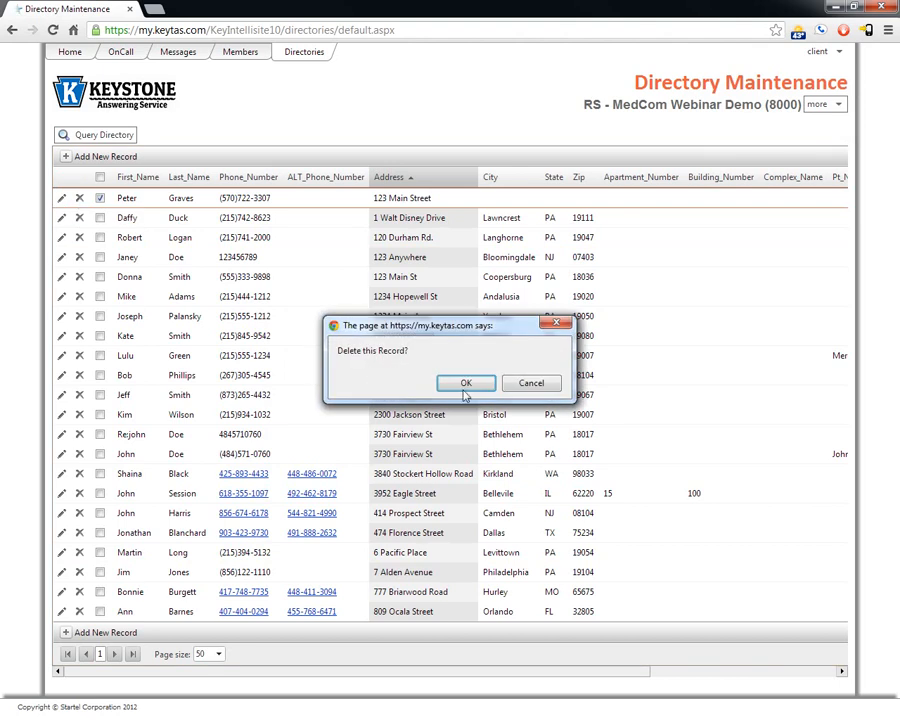
left_click(468, 384)
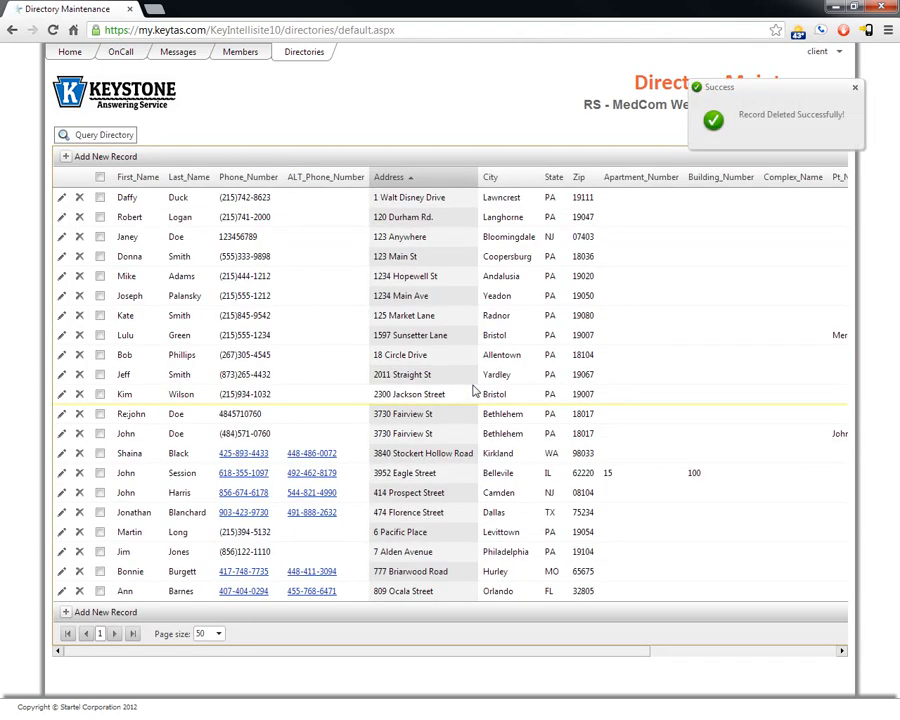
left_click(82, 157)
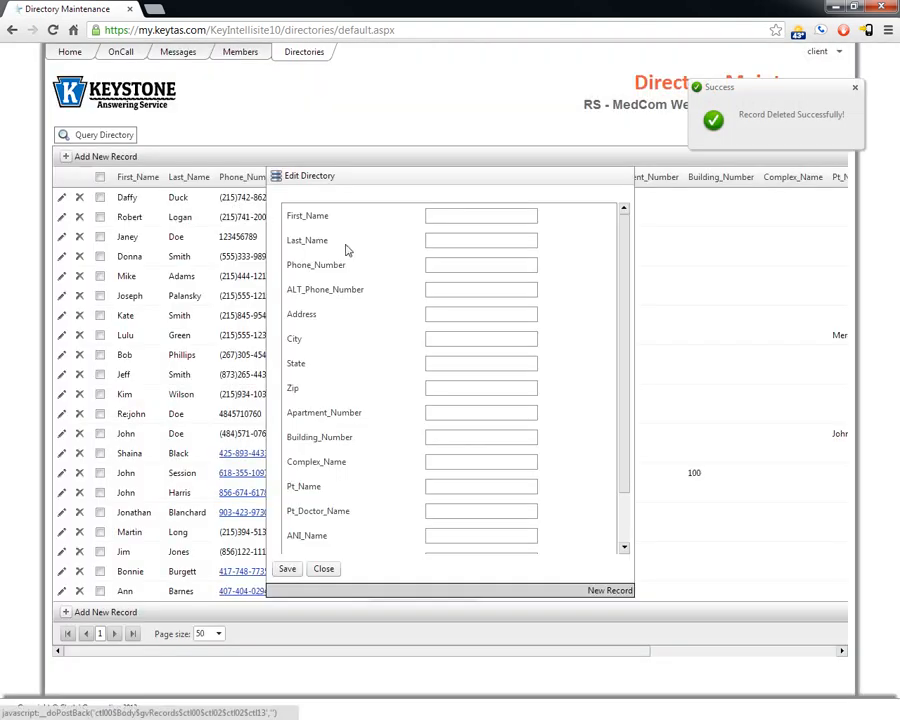
scroll(627, 225, "down", 2)
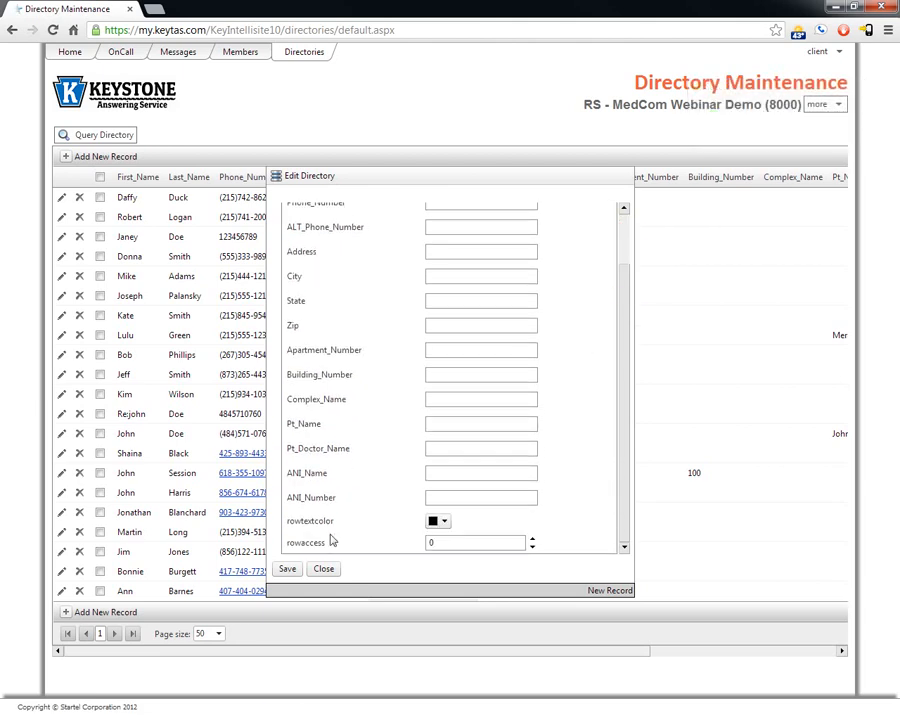
left_click(324, 569)
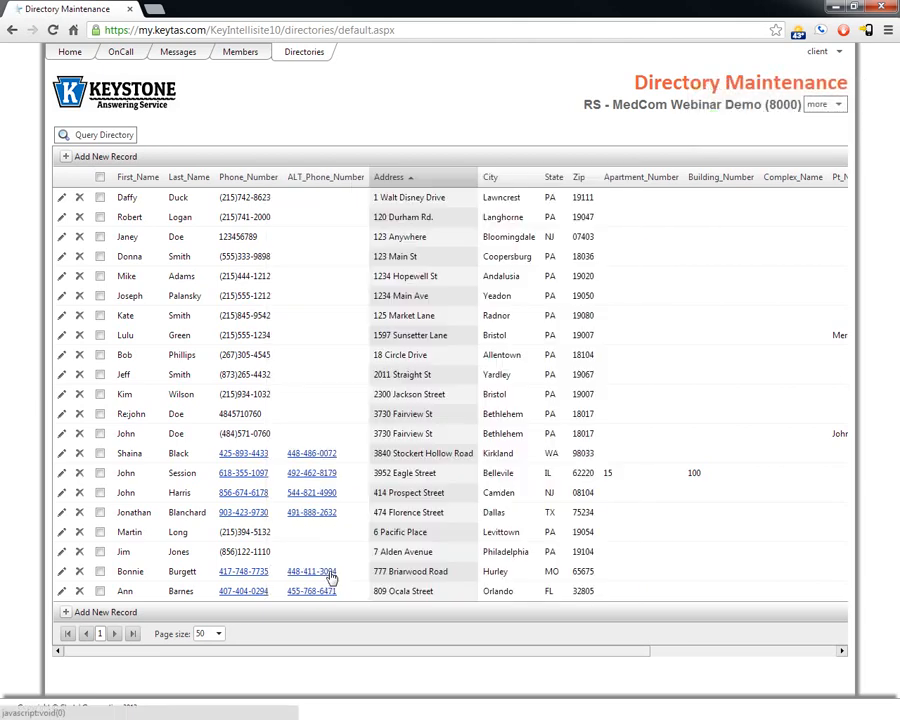
left_click(91, 137)
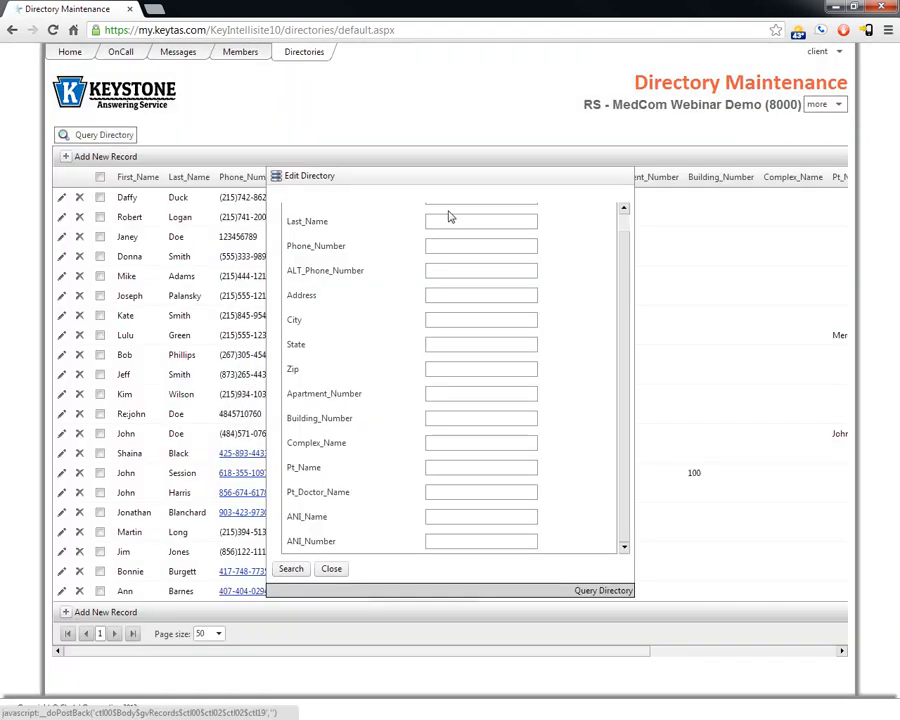
left_click(622, 224)
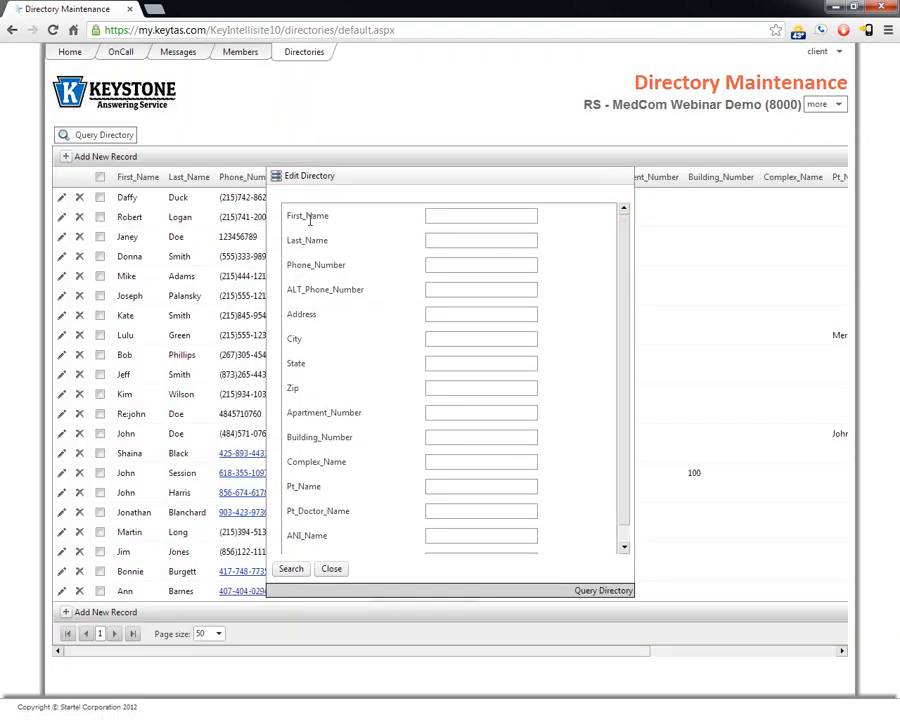
left_click(452, 238)
type("adams")
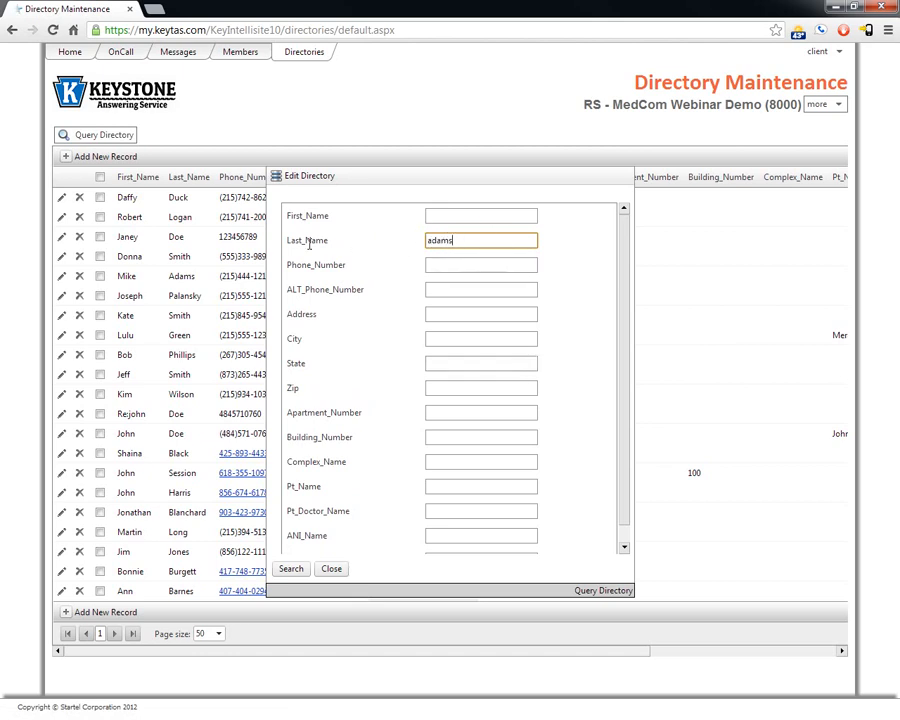
left_click(290, 569)
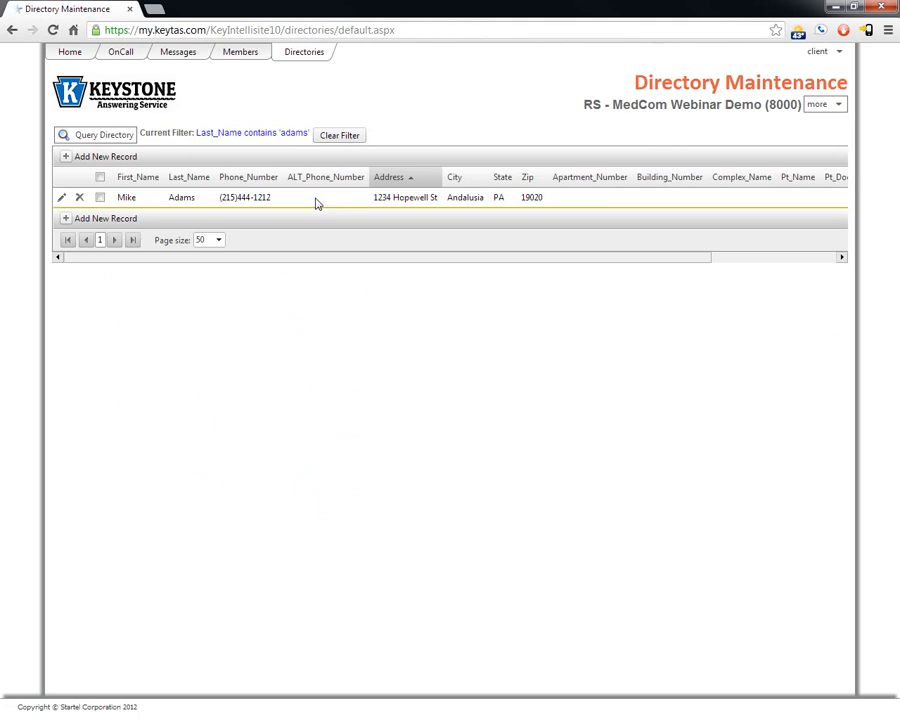
left_click(338, 136)
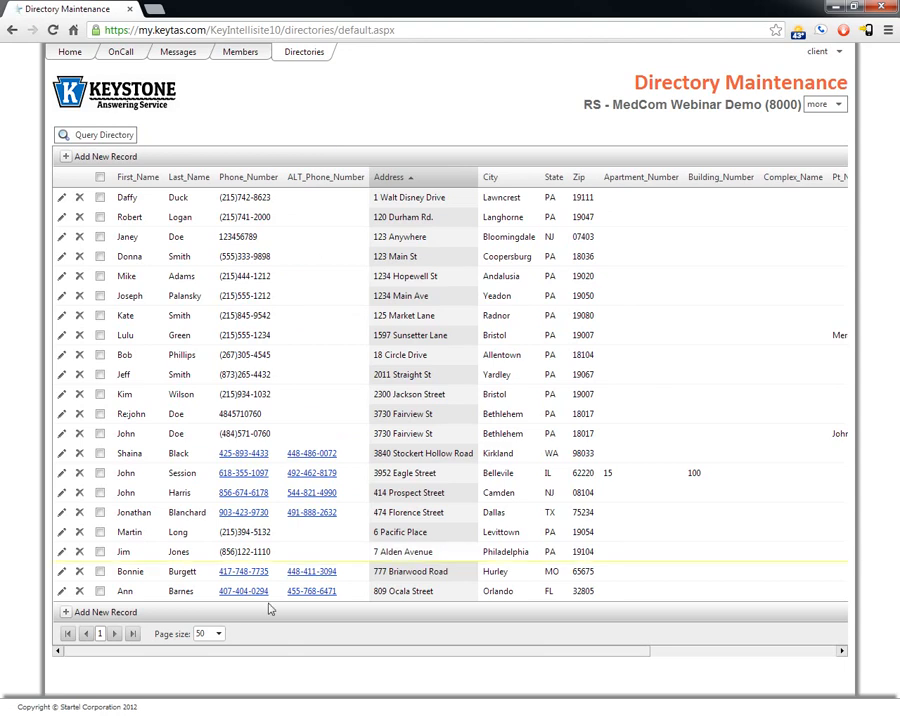
Step: Export the directory records to DirectoryExport (3).csv and open it in Excel
left_click_drag(214, 652, 496, 659)
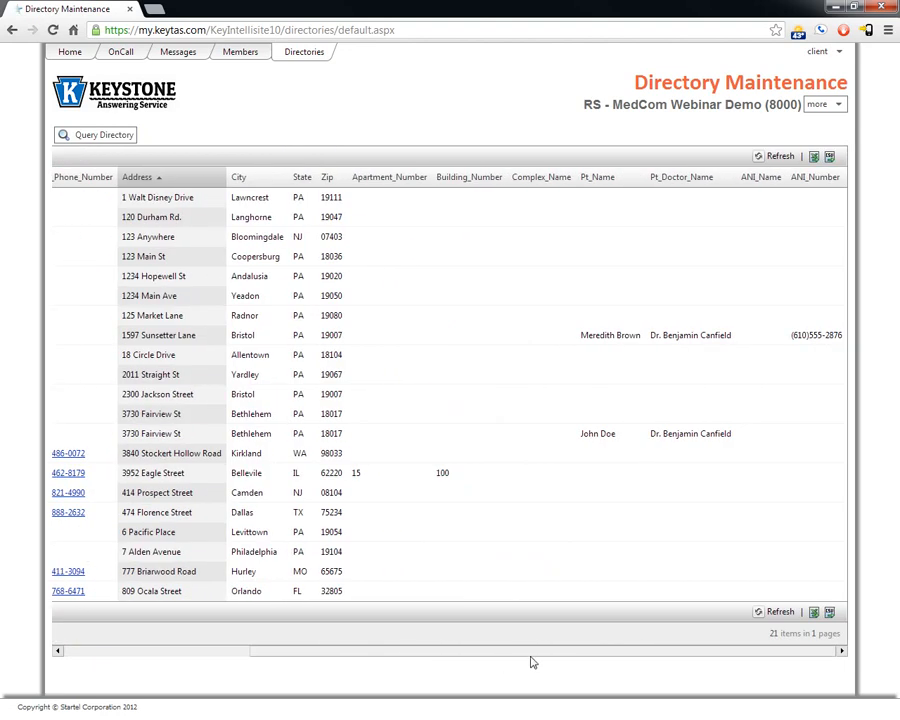
left_click(830, 159)
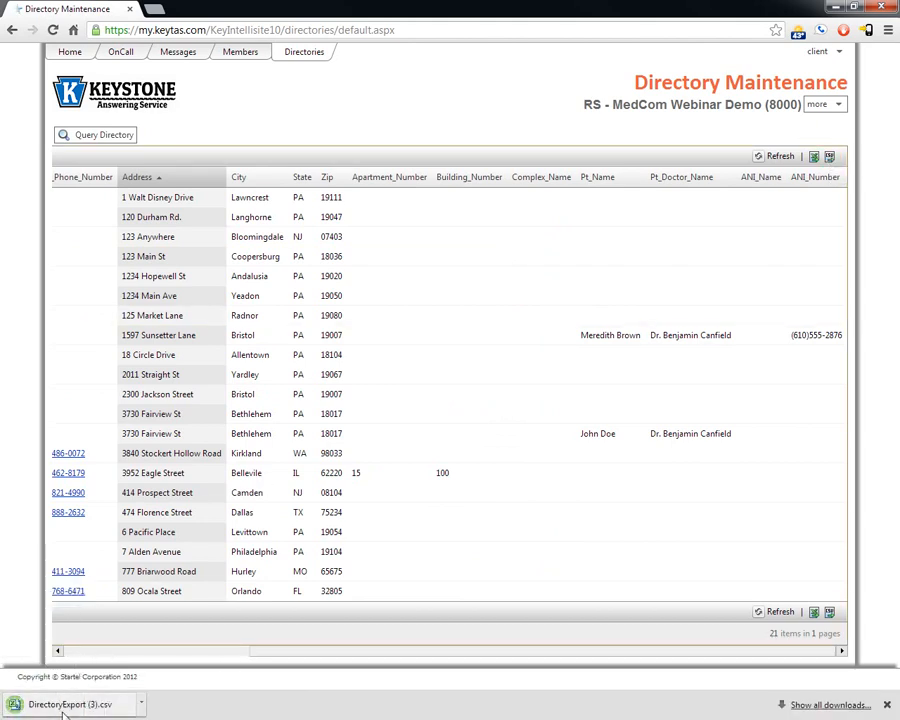
left_click(68, 705)
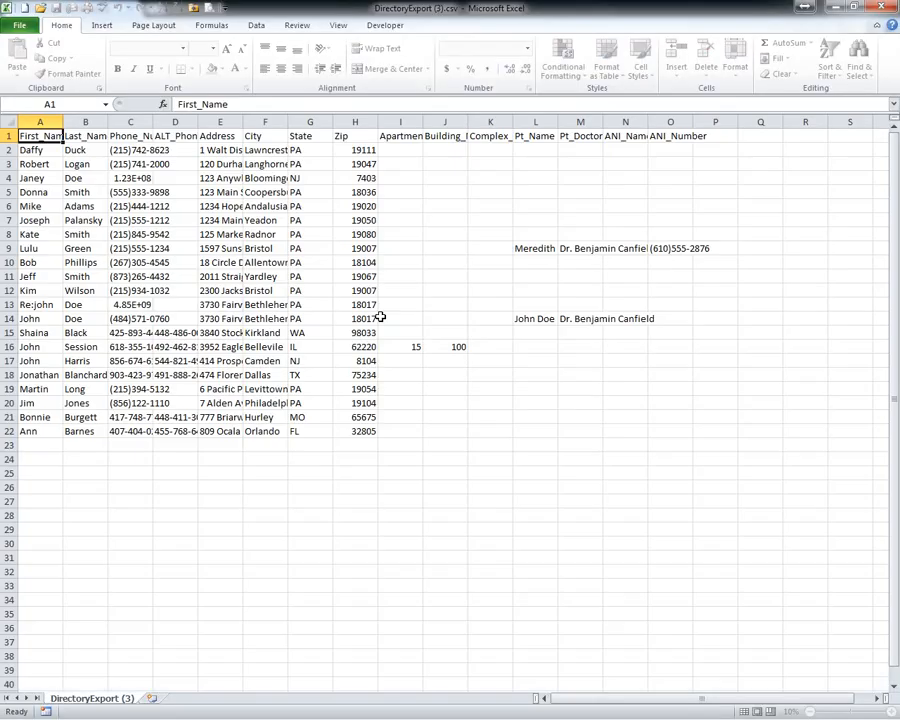
Step: Review the 21 exported records in Excel, close Excel, and go to the portal's Home page
scroll(104, 206, "down", 3)
scroll(110, 384, "up", 3)
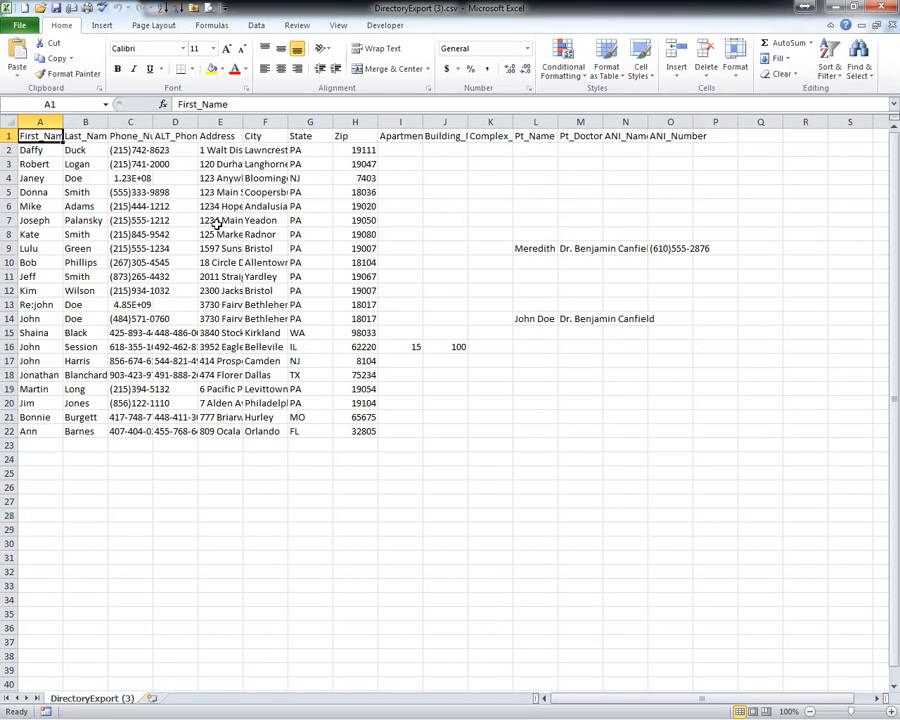
left_click(884, 8)
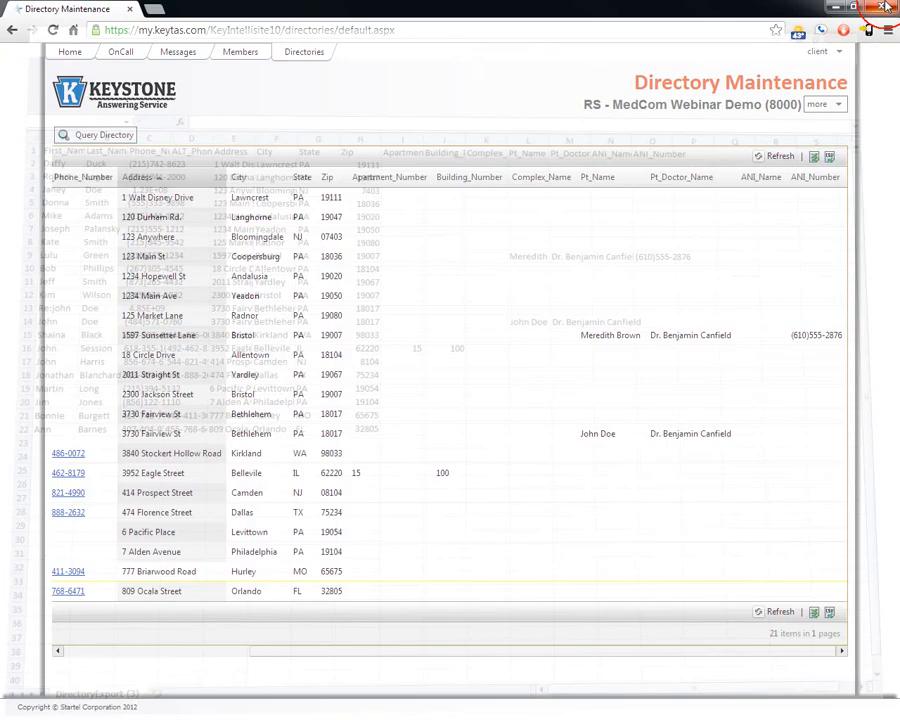
left_click(68, 51)
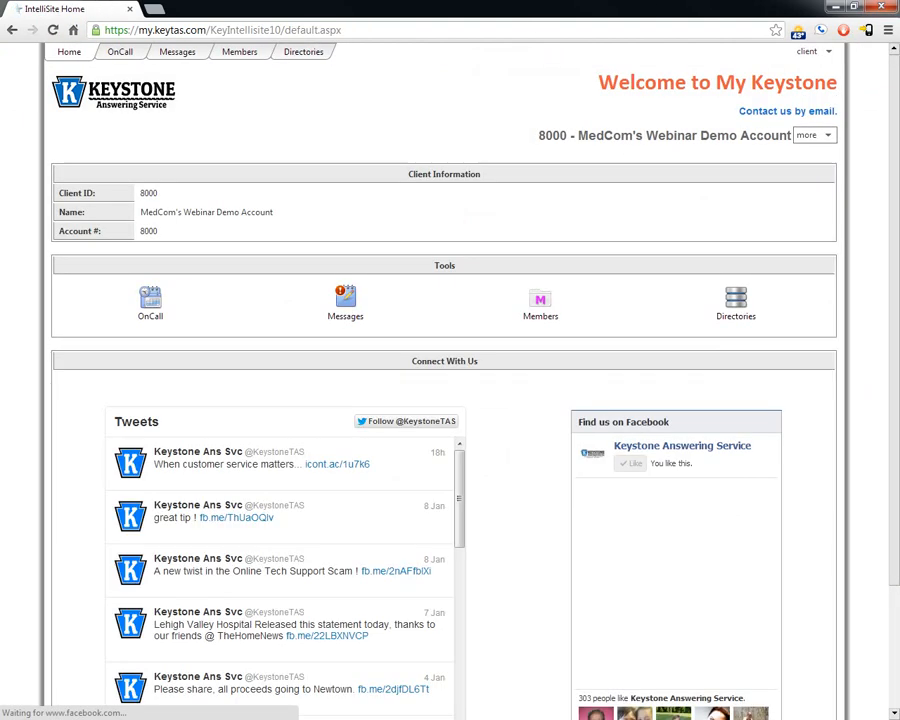